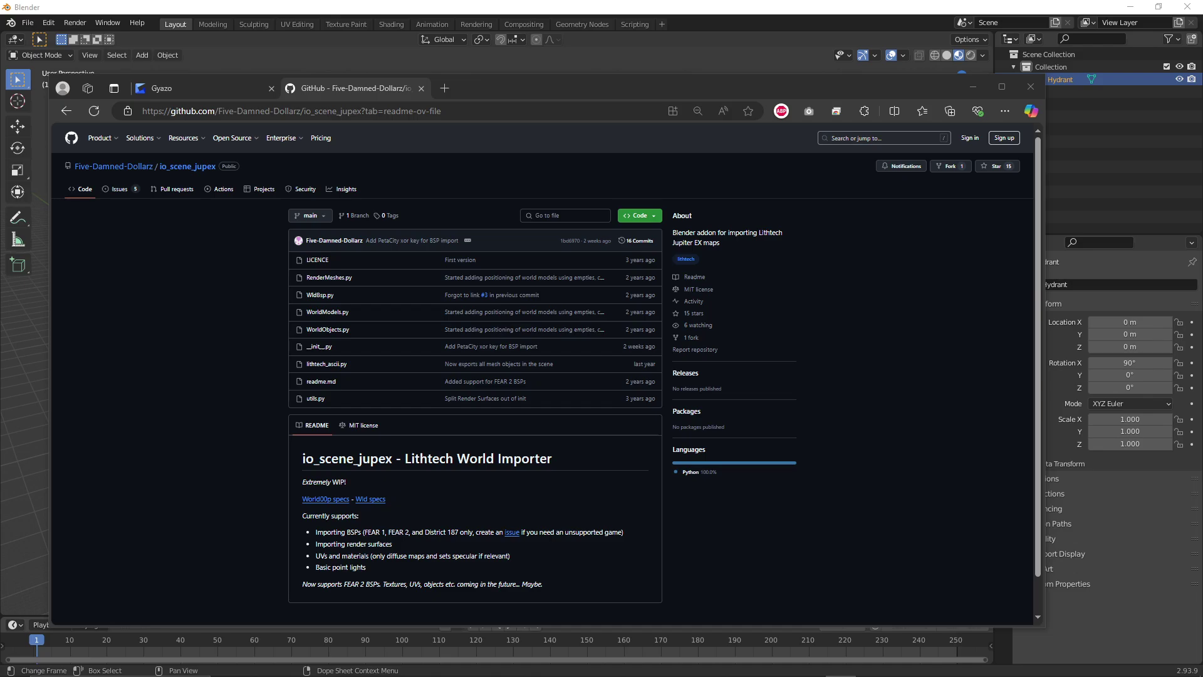
Look at the download options of the io_scene_jupex add-on repository on GitHub.
click(653, 217)
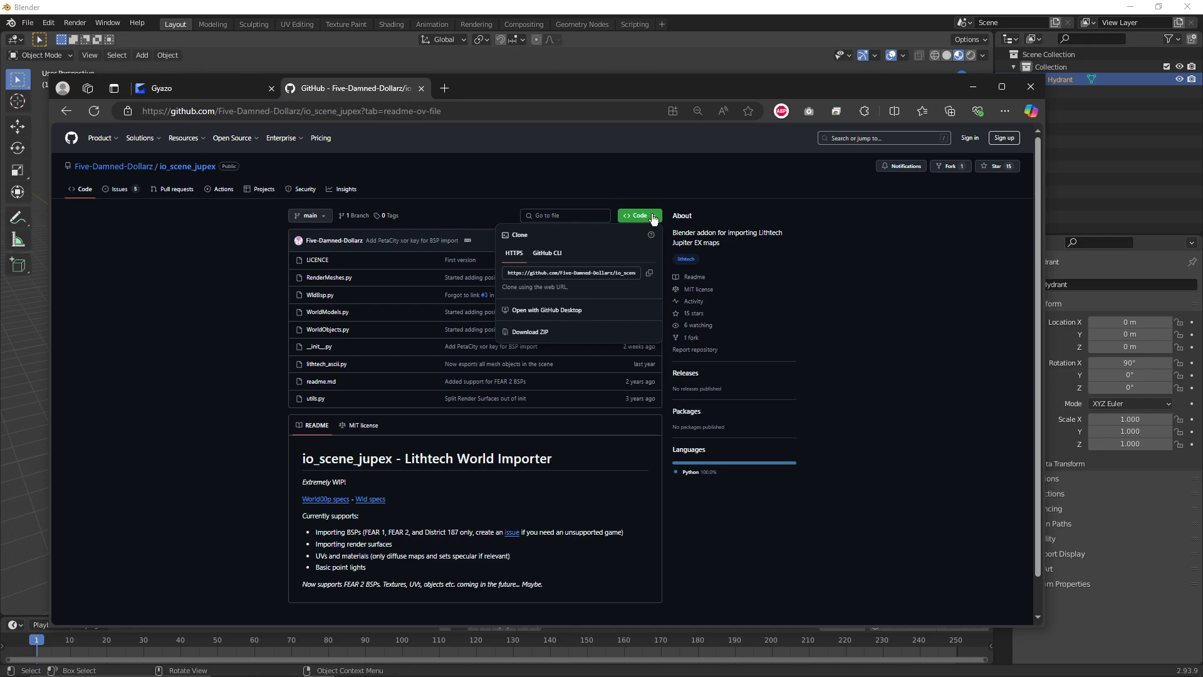
click(232, 310)
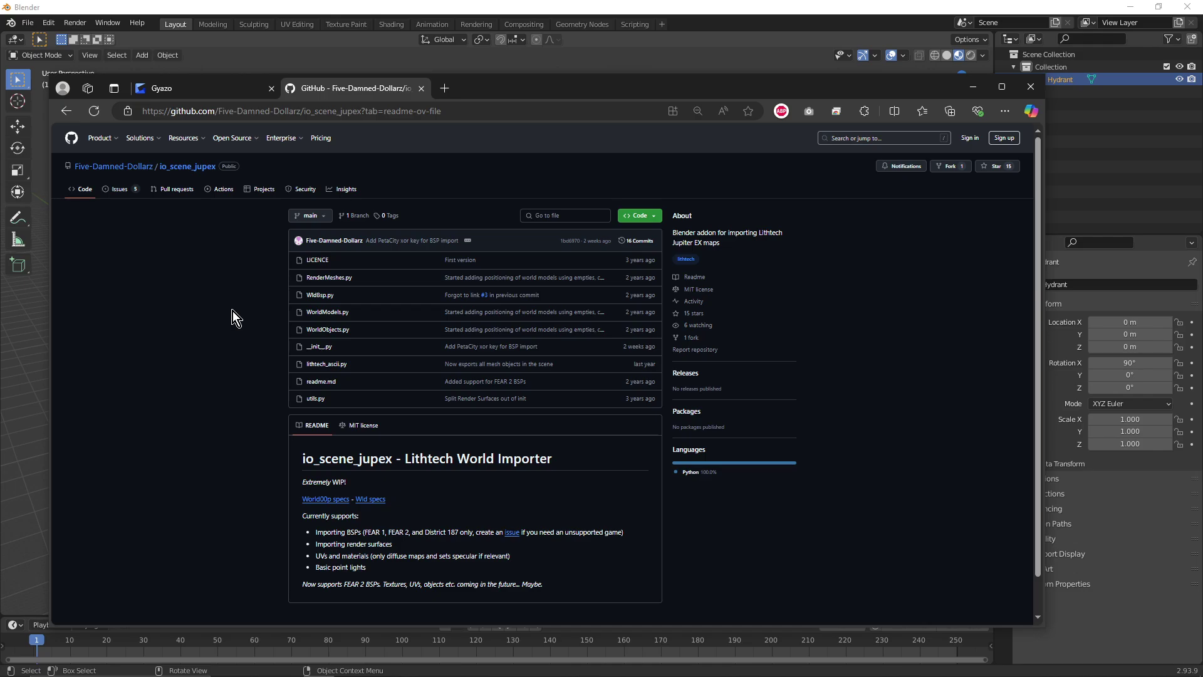
Switch to Blender and inspect the hydrant's mesh in wireframe, returning to material preview shading.
click(456, 9)
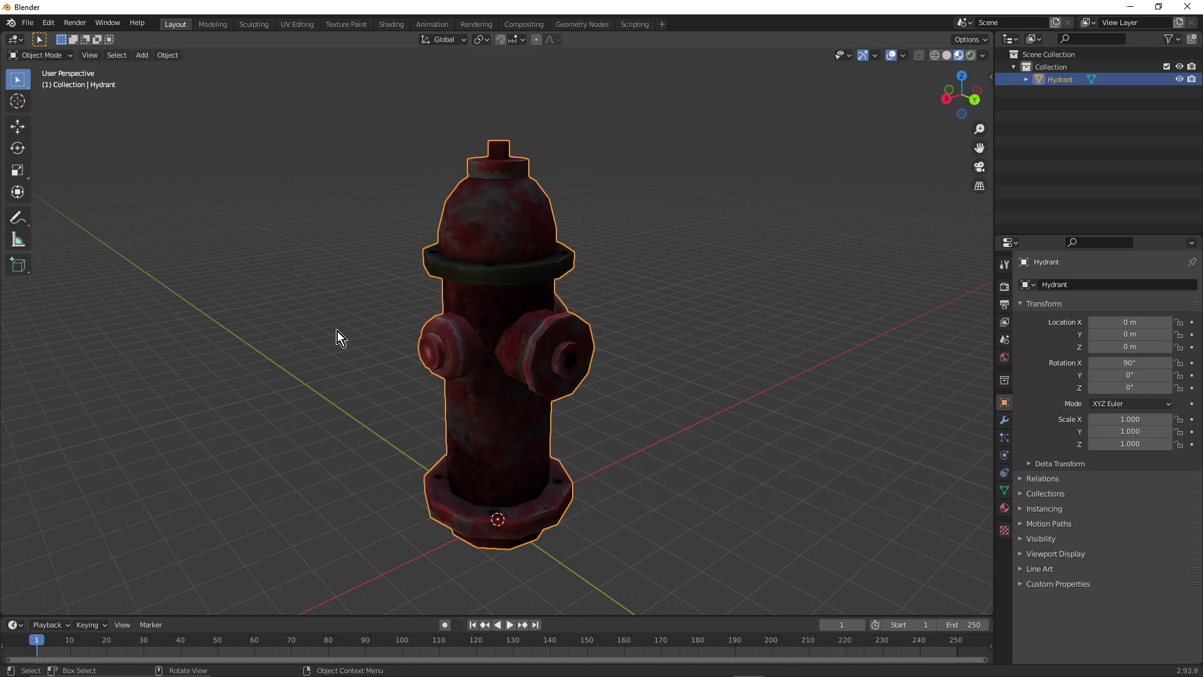
click(934, 57)
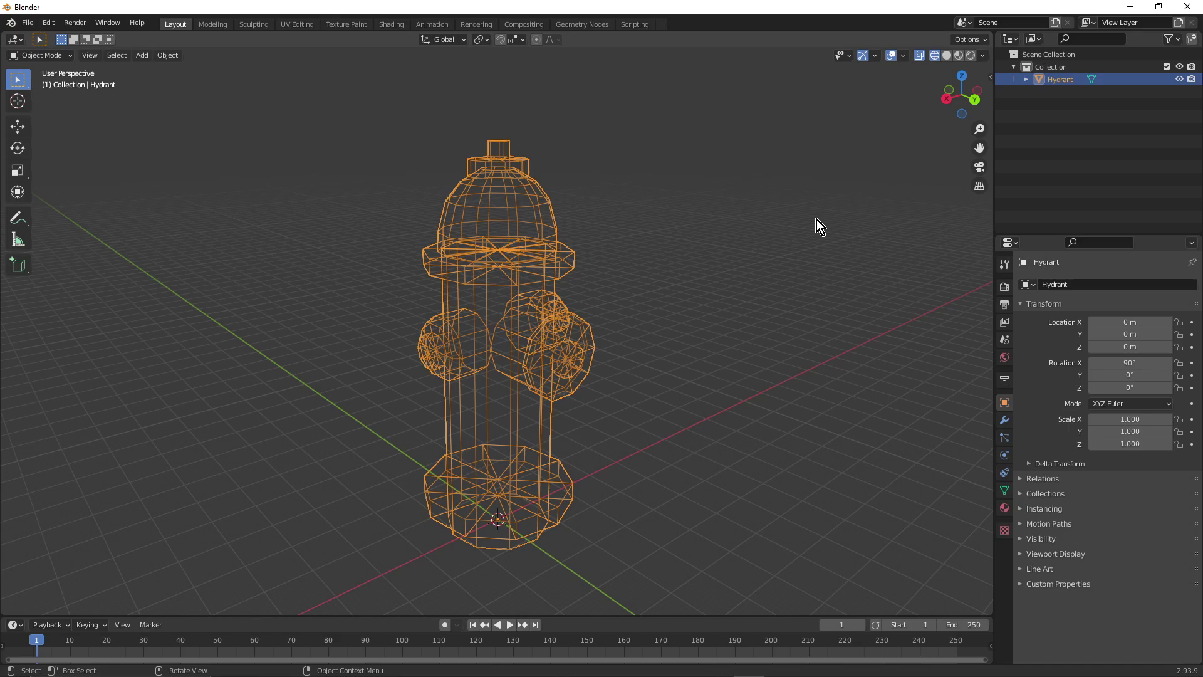
click(959, 56)
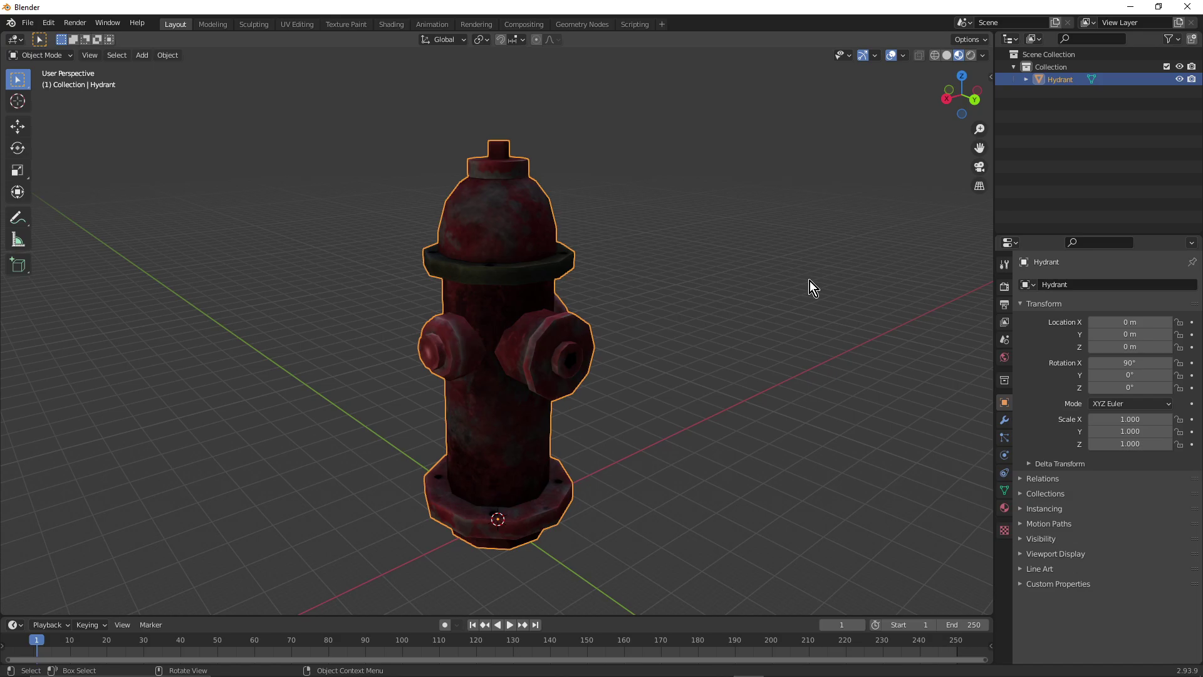
Export the hydrant as a Lithtech JupEx World file named Hydrant.world00a into the Freeway prefabs folder, and deselect the model.
click(28, 24)
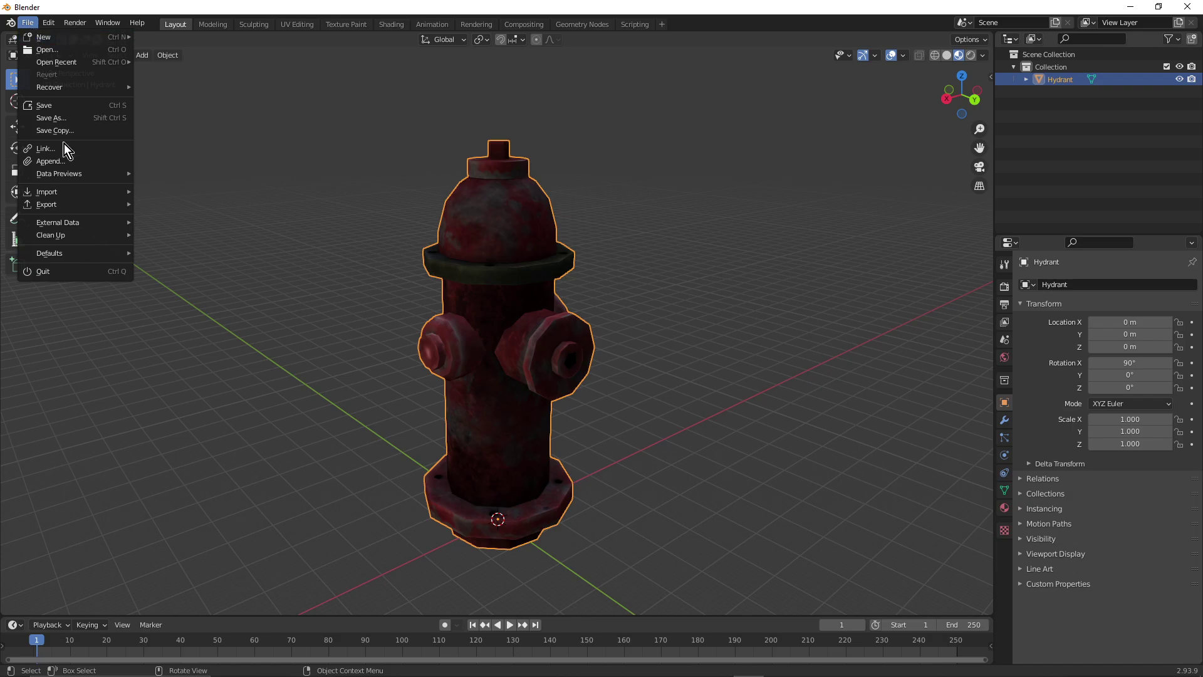
mouse_move(69, 204)
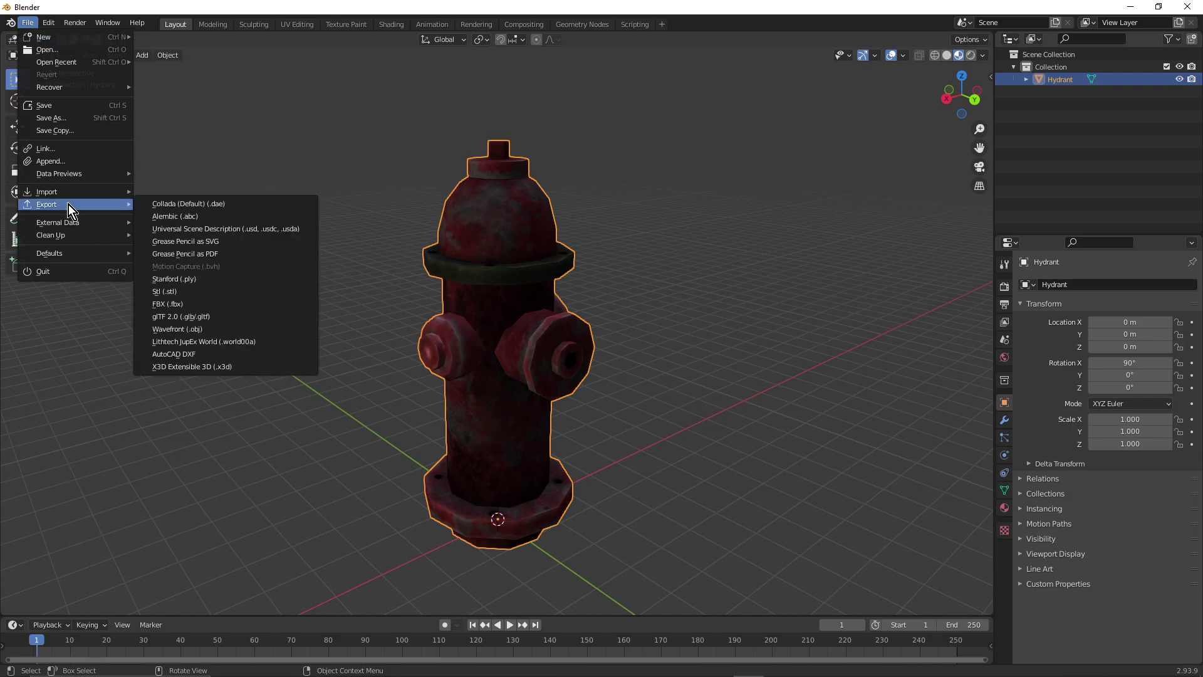
click(200, 341)
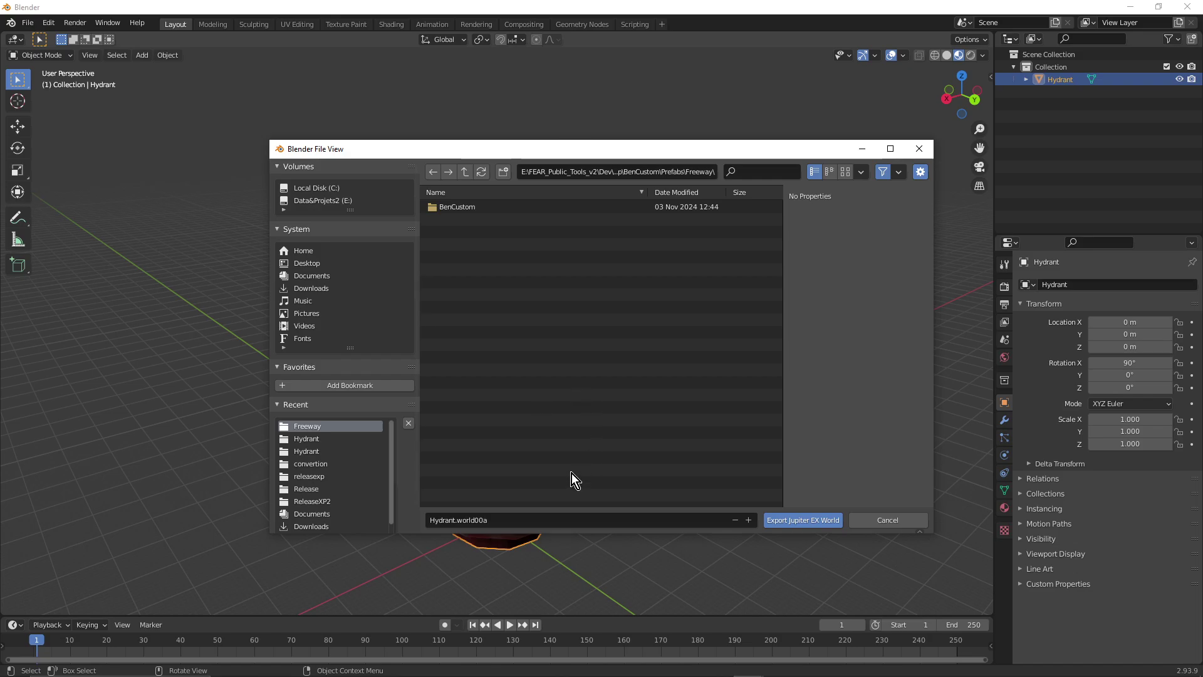
click(516, 520)
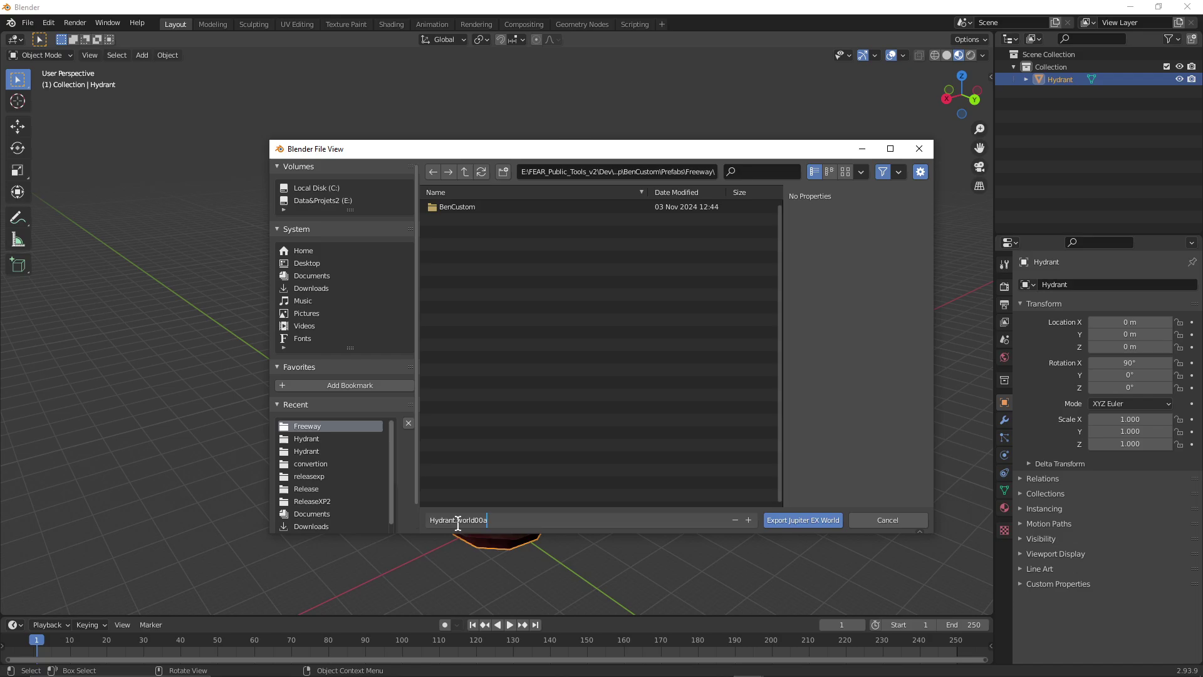
click(784, 522)
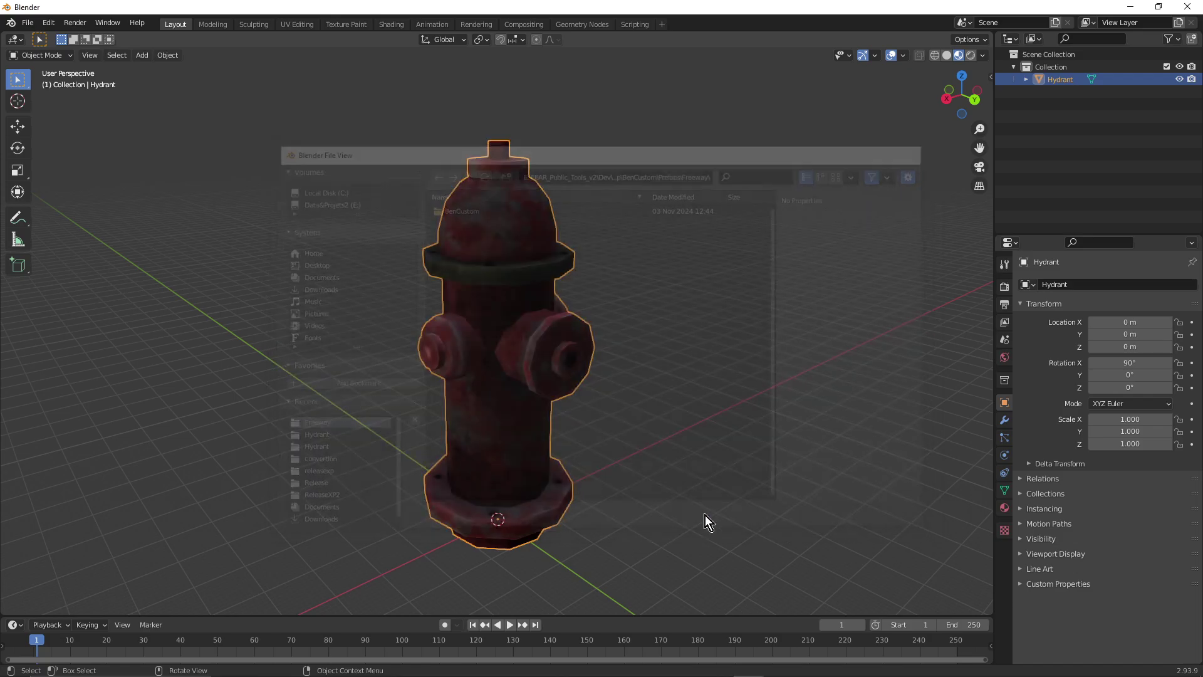
click(344, 339)
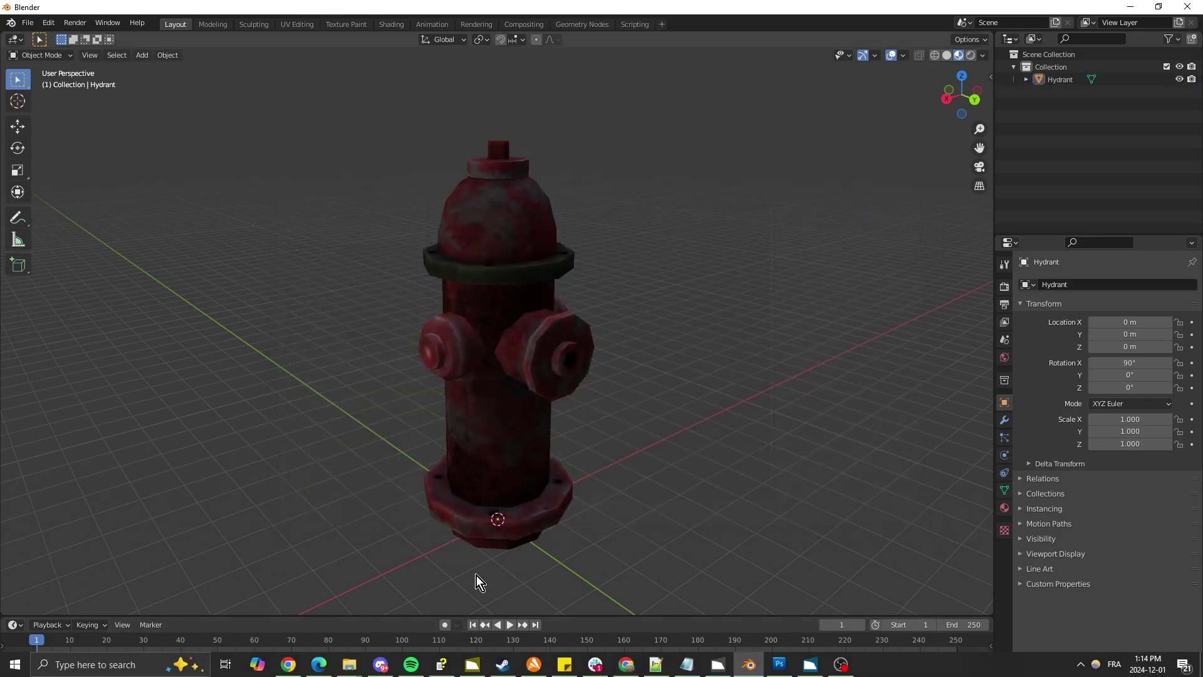
Switch to File Explorer and check the Fire_Hydrant_D, Fire_Hydrant_N and Fire_Hydrant_S .dds textures in the Freeway folder.
click(347, 666)
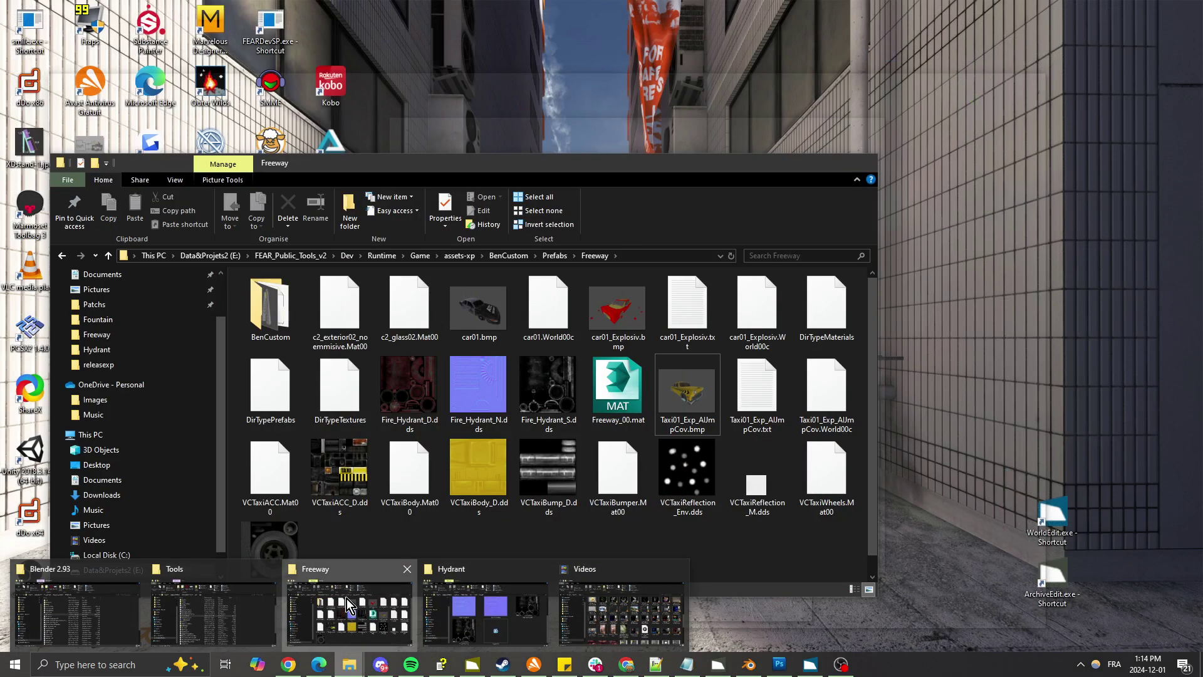
click(347, 599)
click(421, 394)
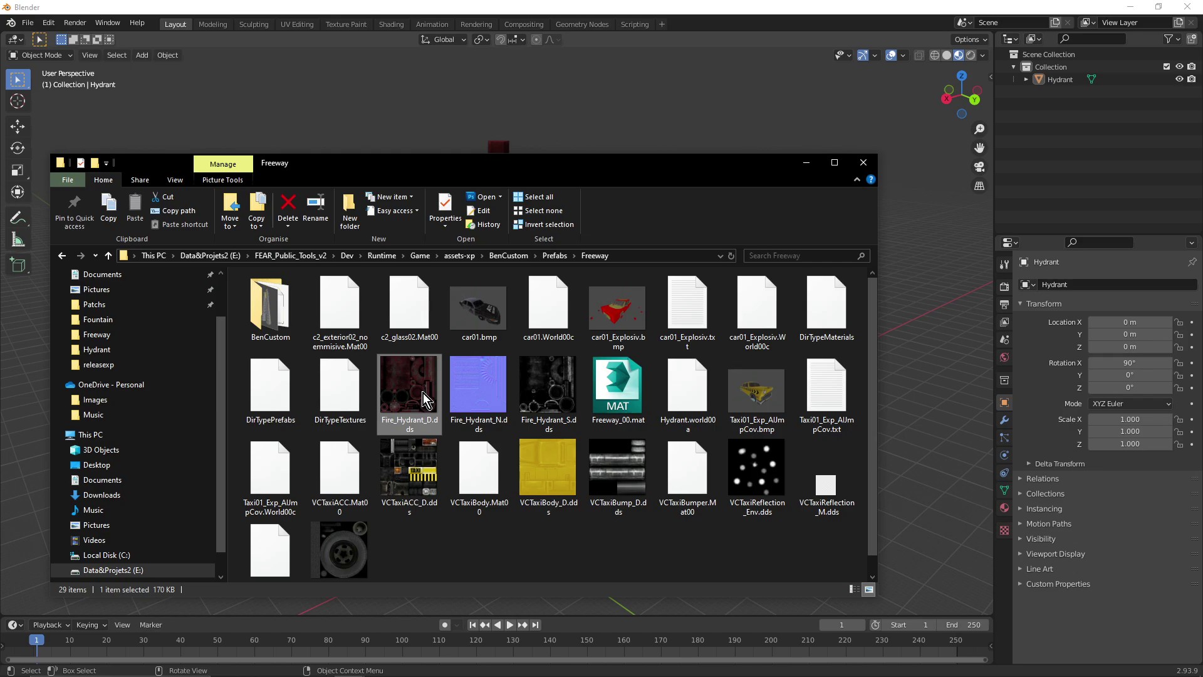
click(459, 398)
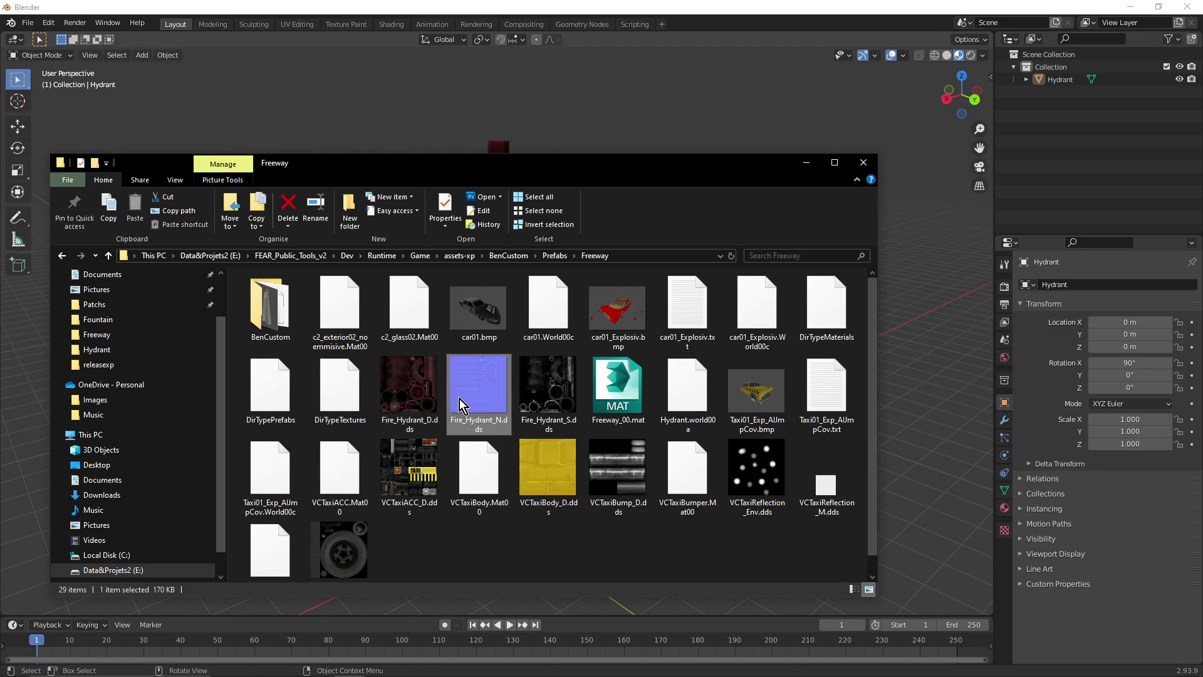
click(537, 408)
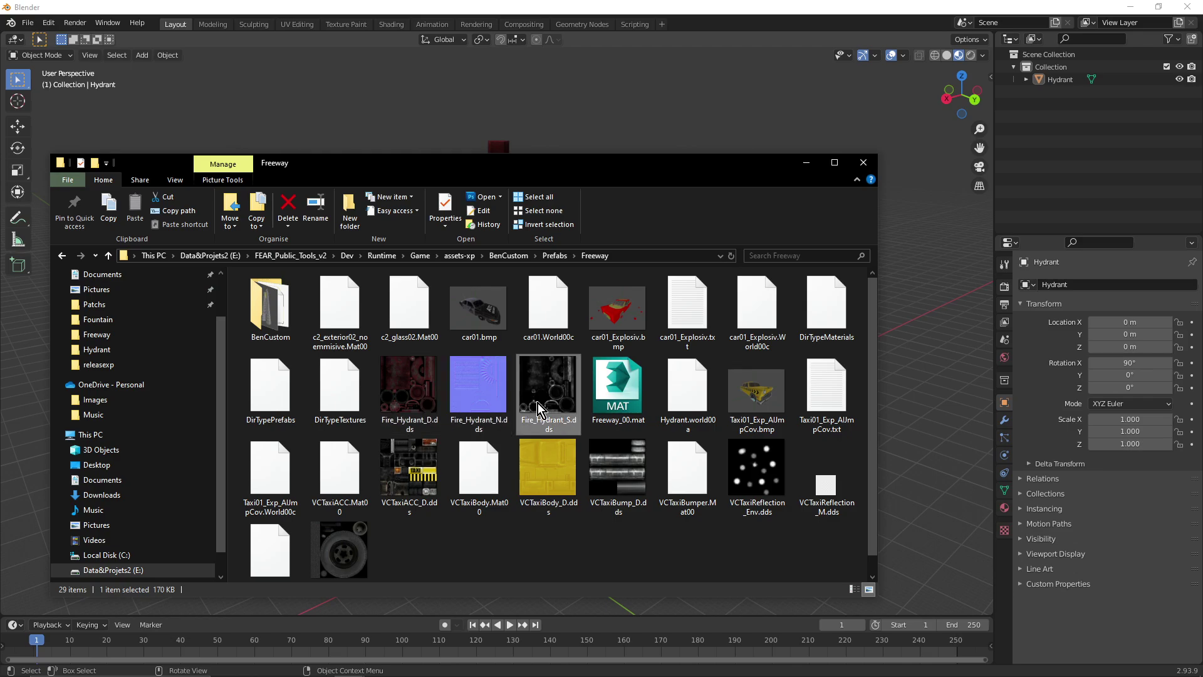
click(521, 545)
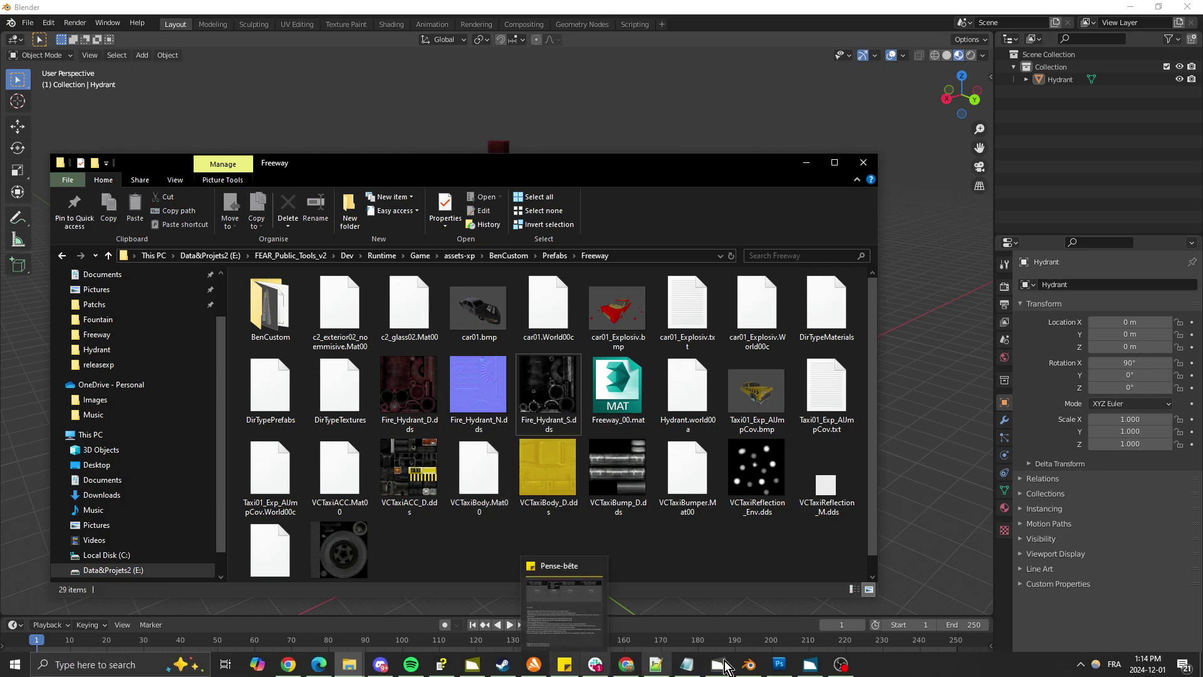
Switch to WorldEdit and examine the existing Freeway materials, including the properties and shader of VCTaxiBumper.
click(811, 666)
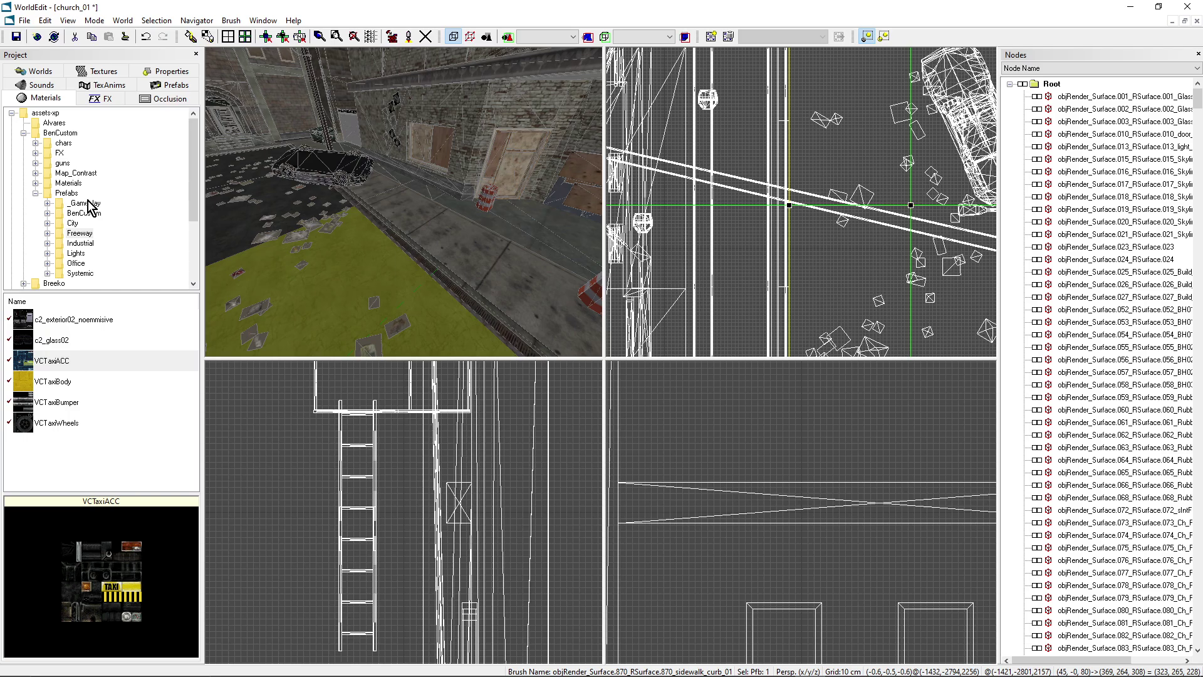
click(64, 343)
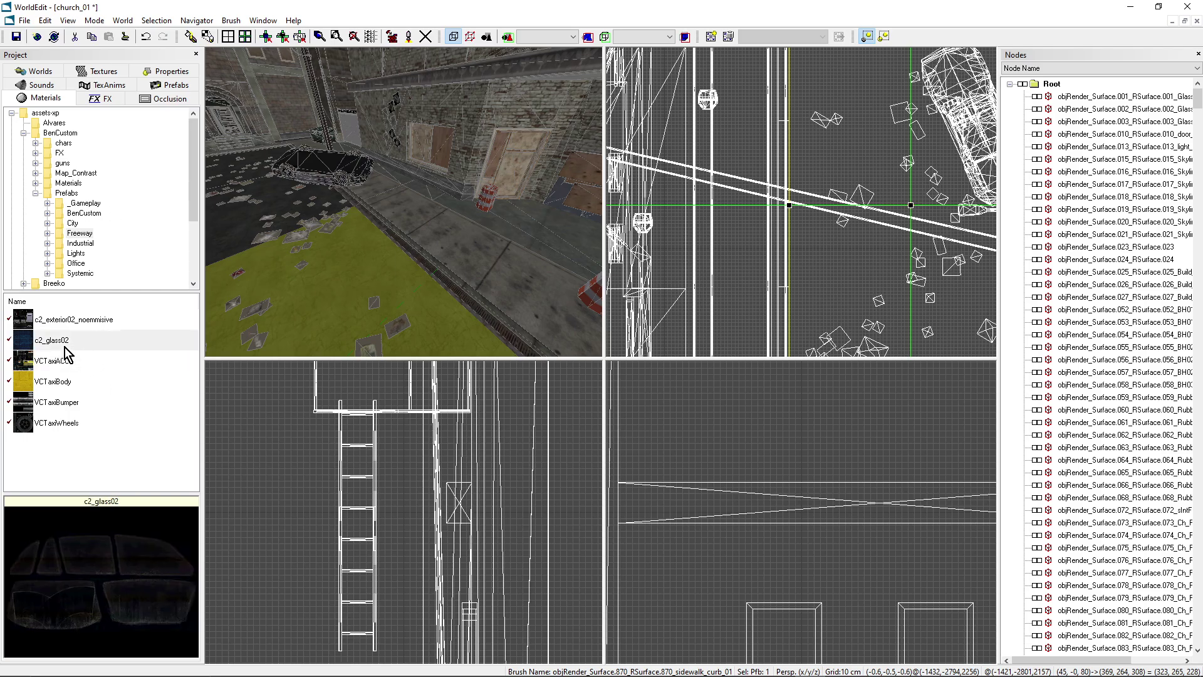
click(69, 384)
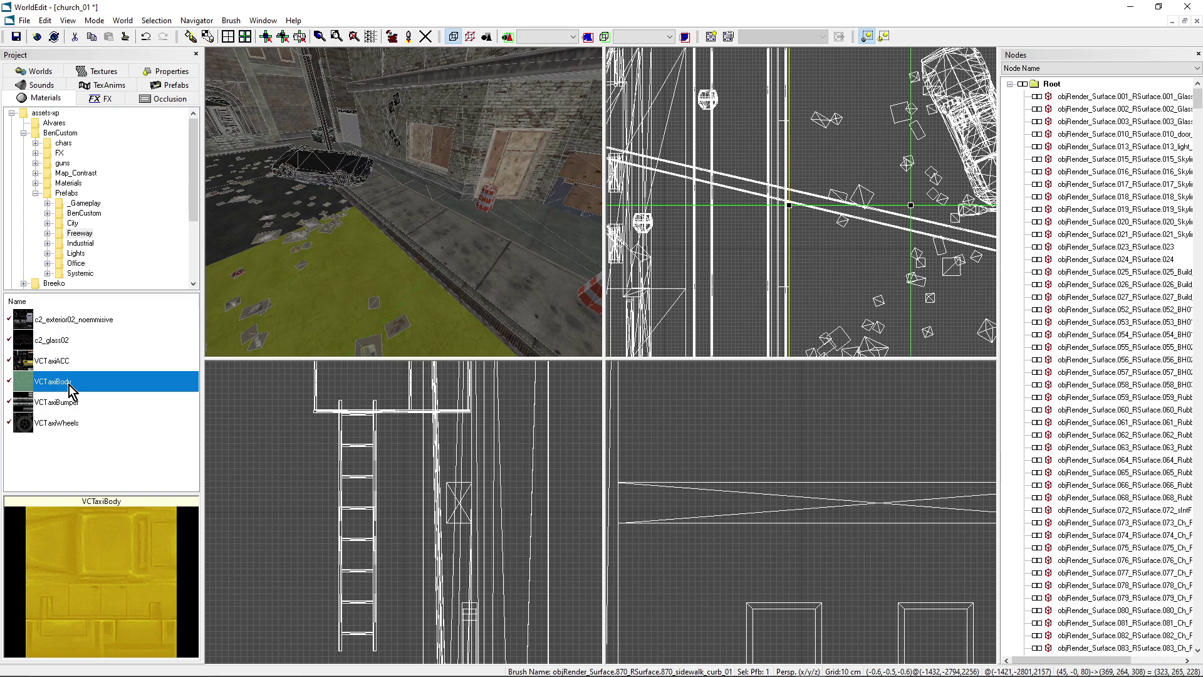
double_click(70, 402)
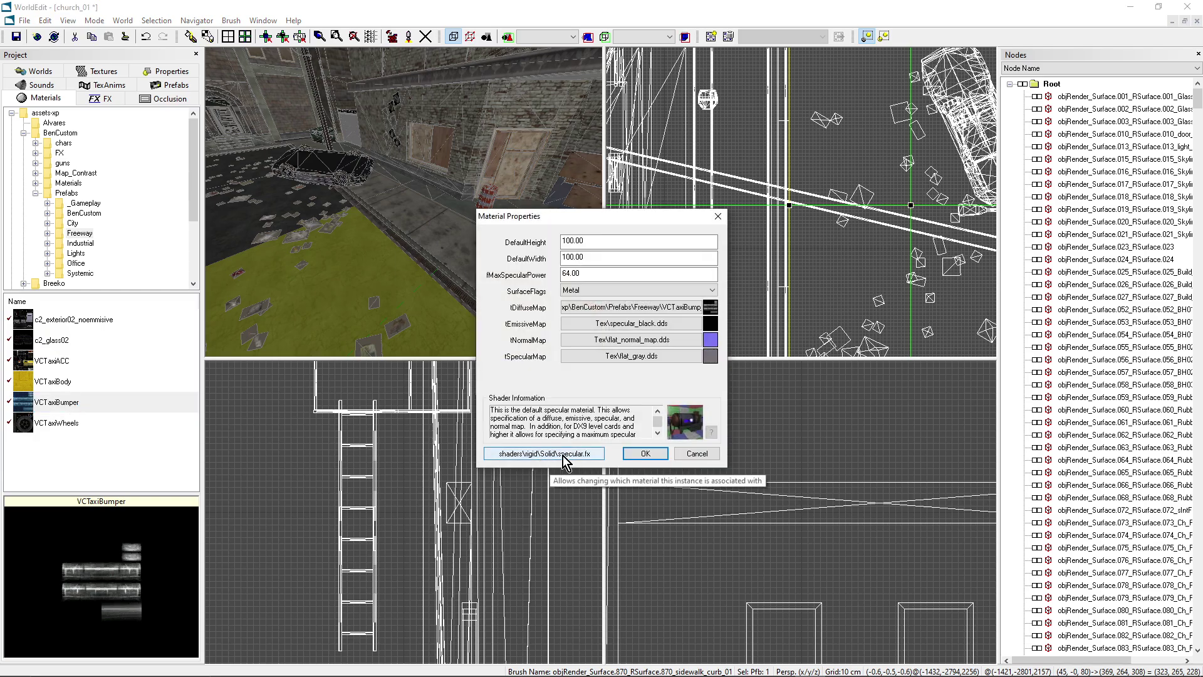
click(718, 216)
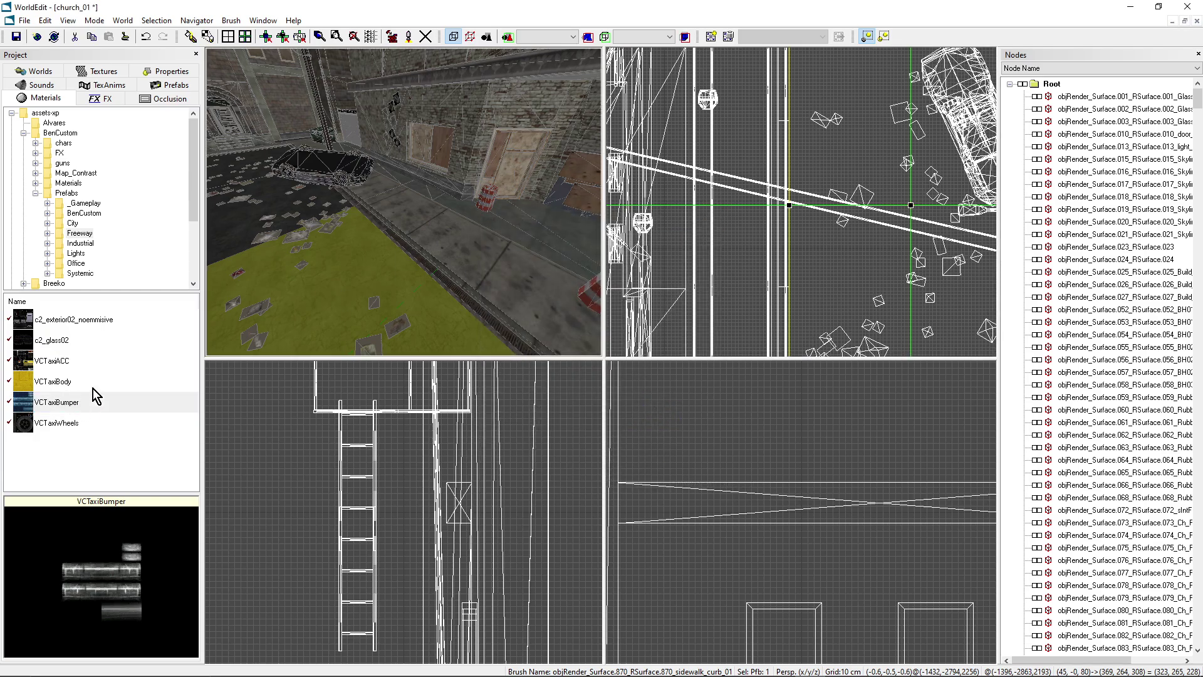
Create a copy of the VCTaxiBumper material named Hydrant.
right_click(65, 401)
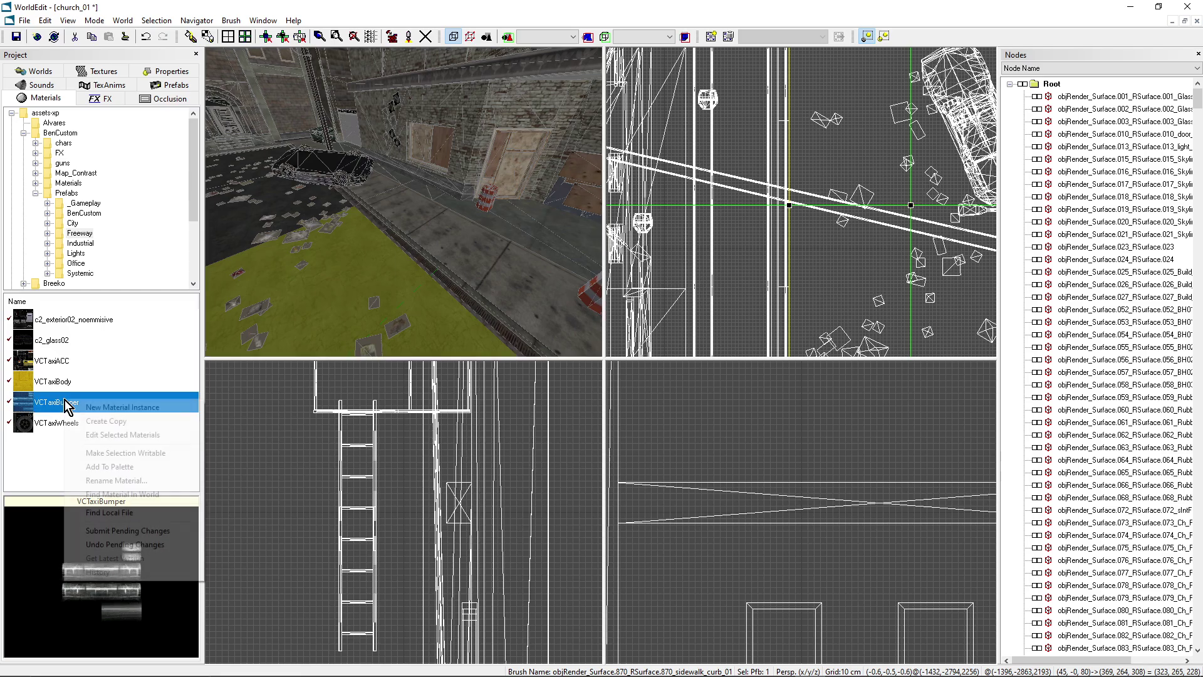
click(133, 422)
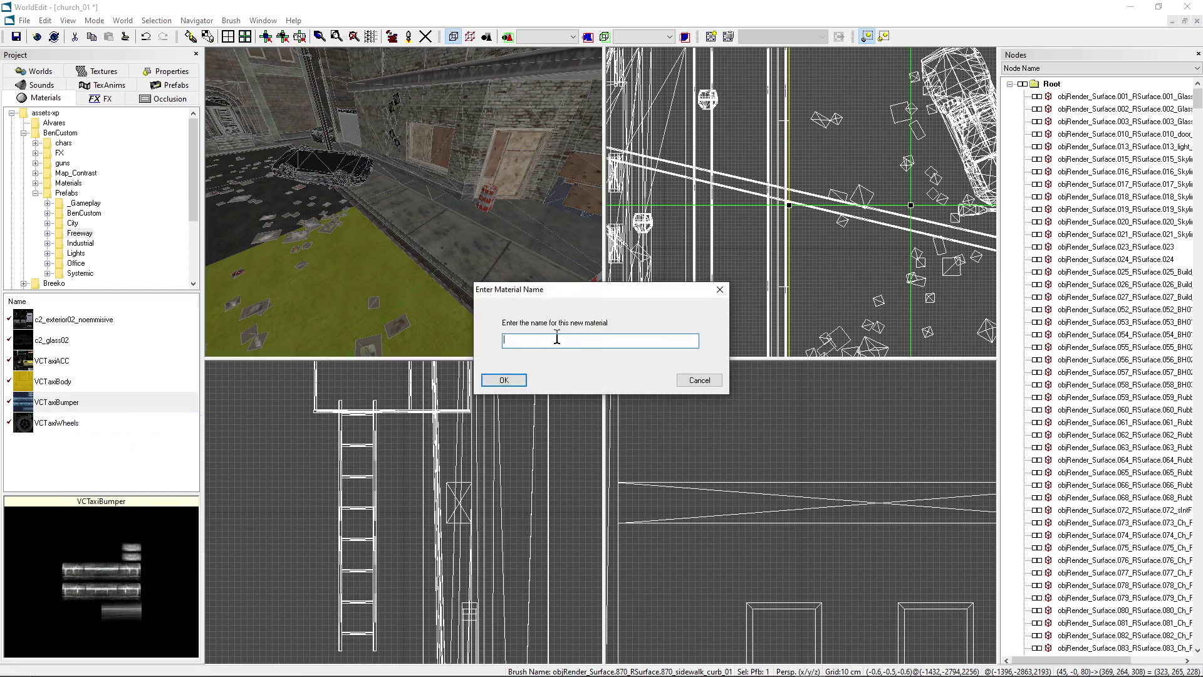
text(Hydrant)
click(504, 380)
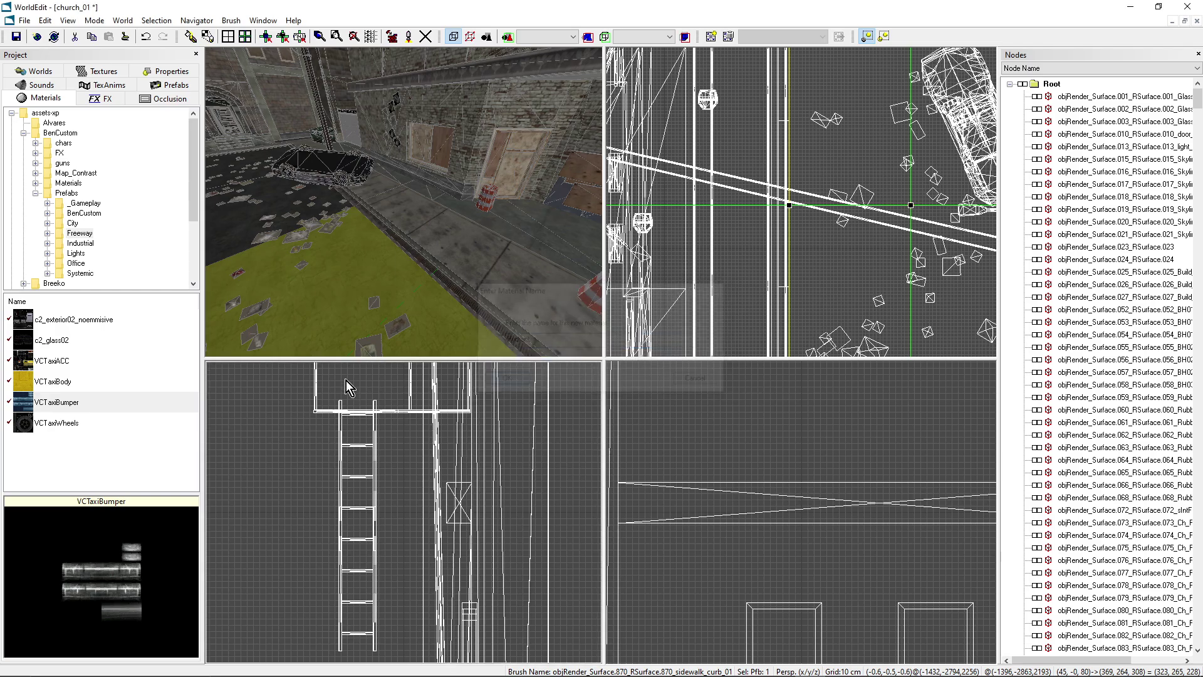
click(51, 387)
Review the Hydrant material's surface flags and its diffuse, emissive, normal and specular maps, and accept the properties.
click(73, 363)
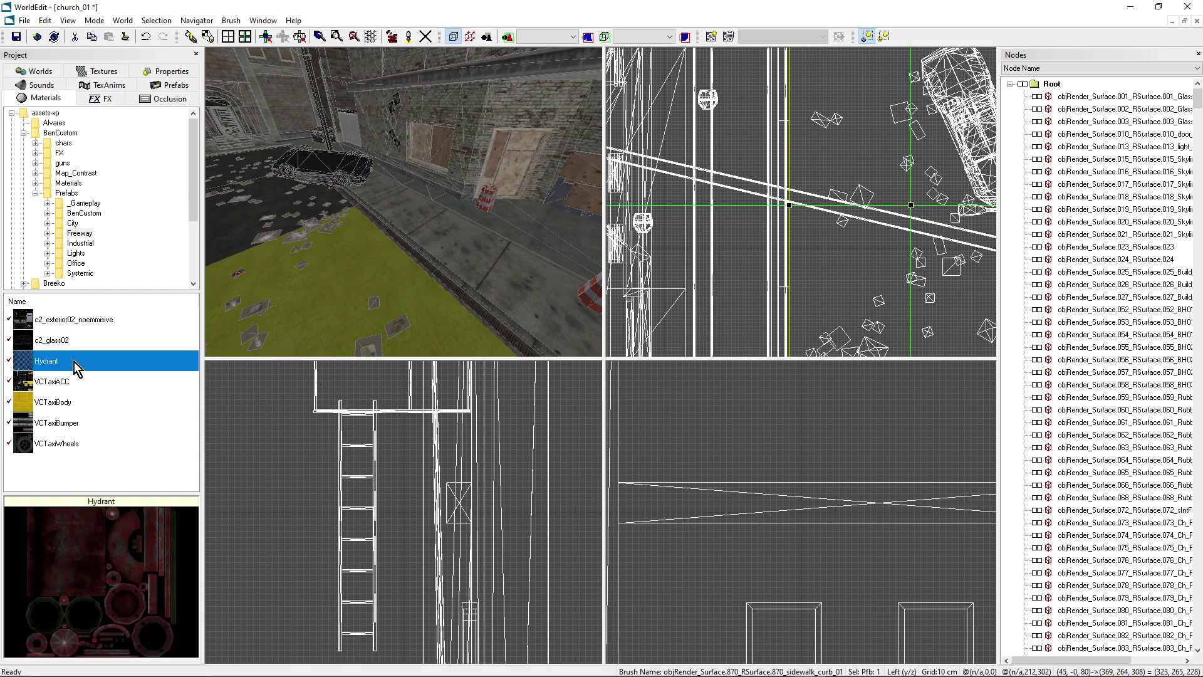
double_click(73, 362)
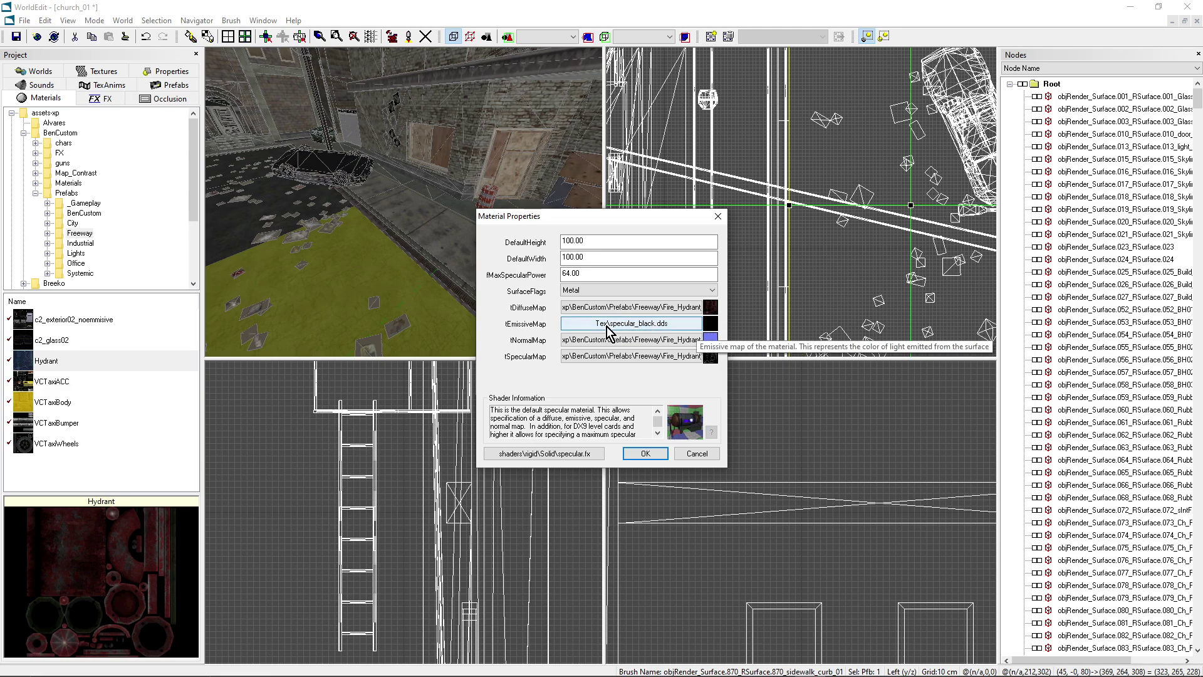
click(587, 291)
click(589, 292)
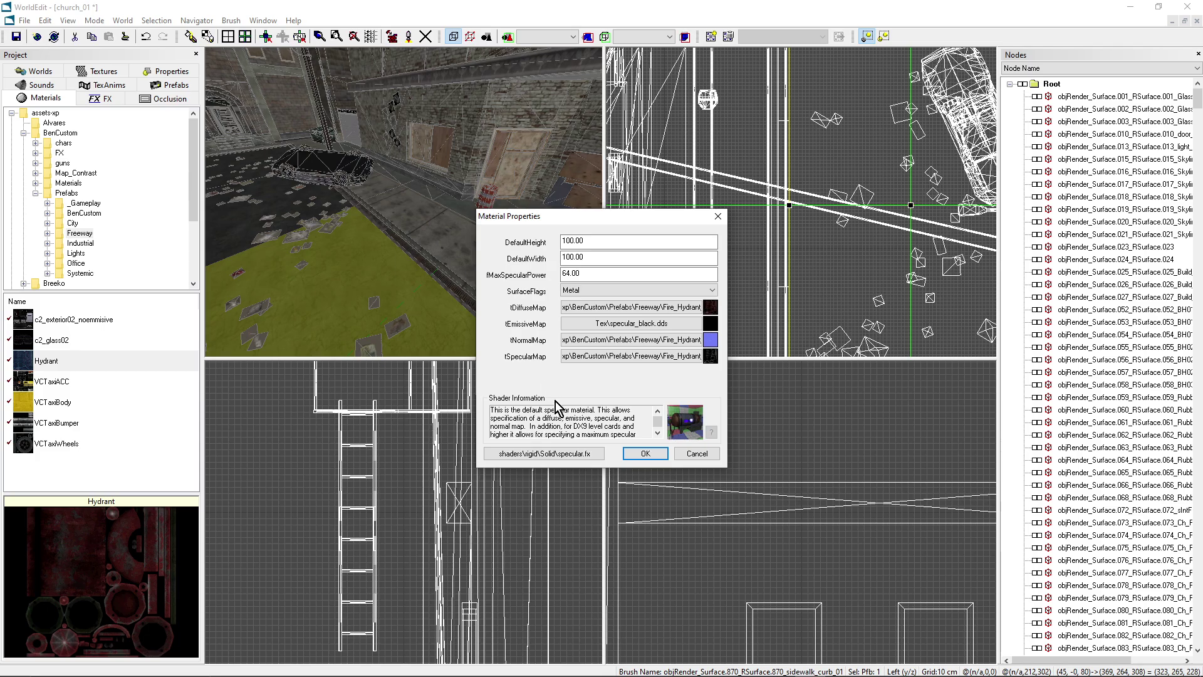
click(644, 454)
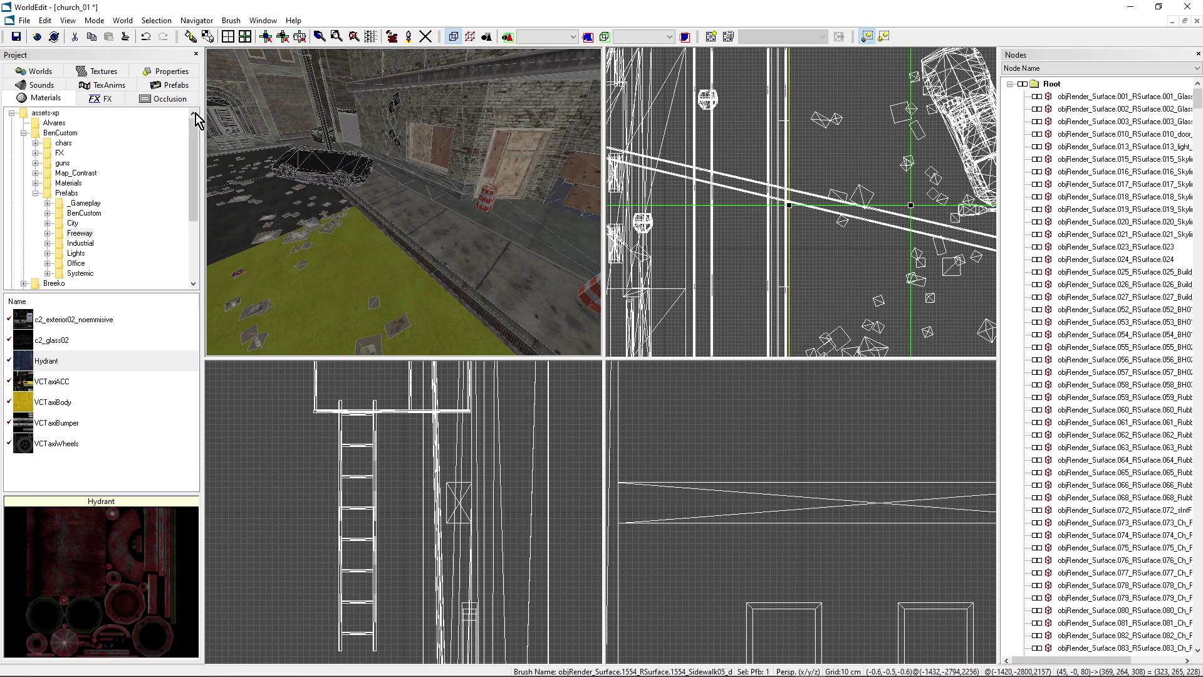
Reload the prefab list of the Freeway folder under BenCustom's Prefabs.
click(180, 87)
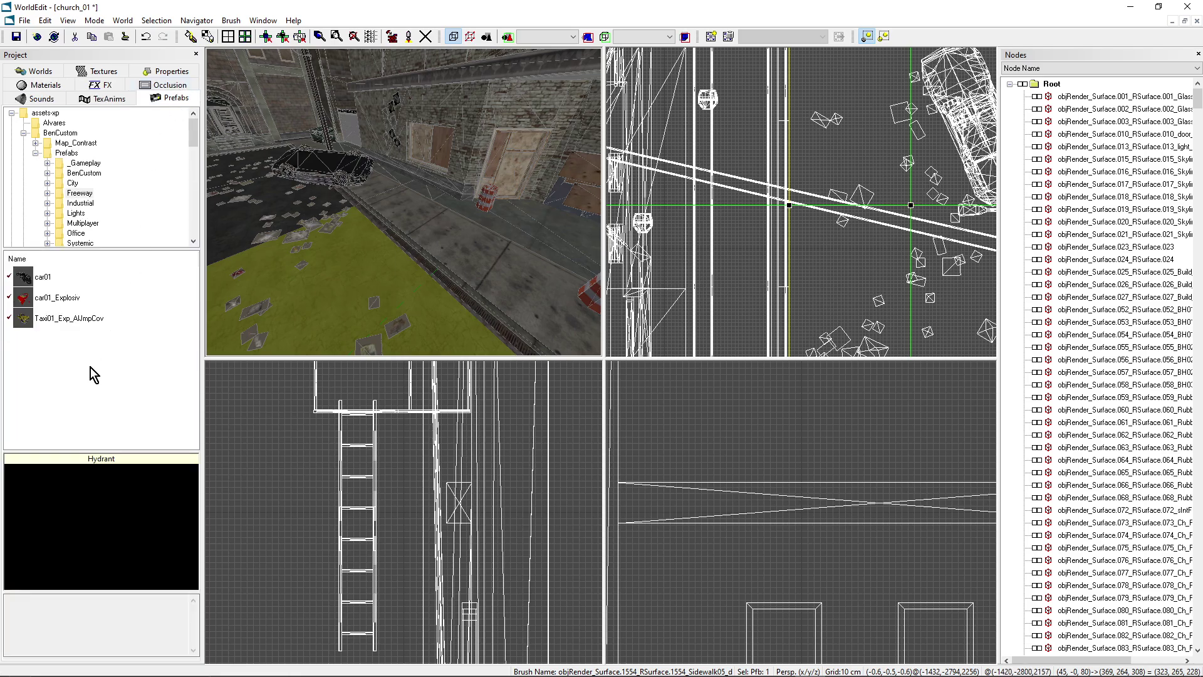
click(66, 153)
click(79, 193)
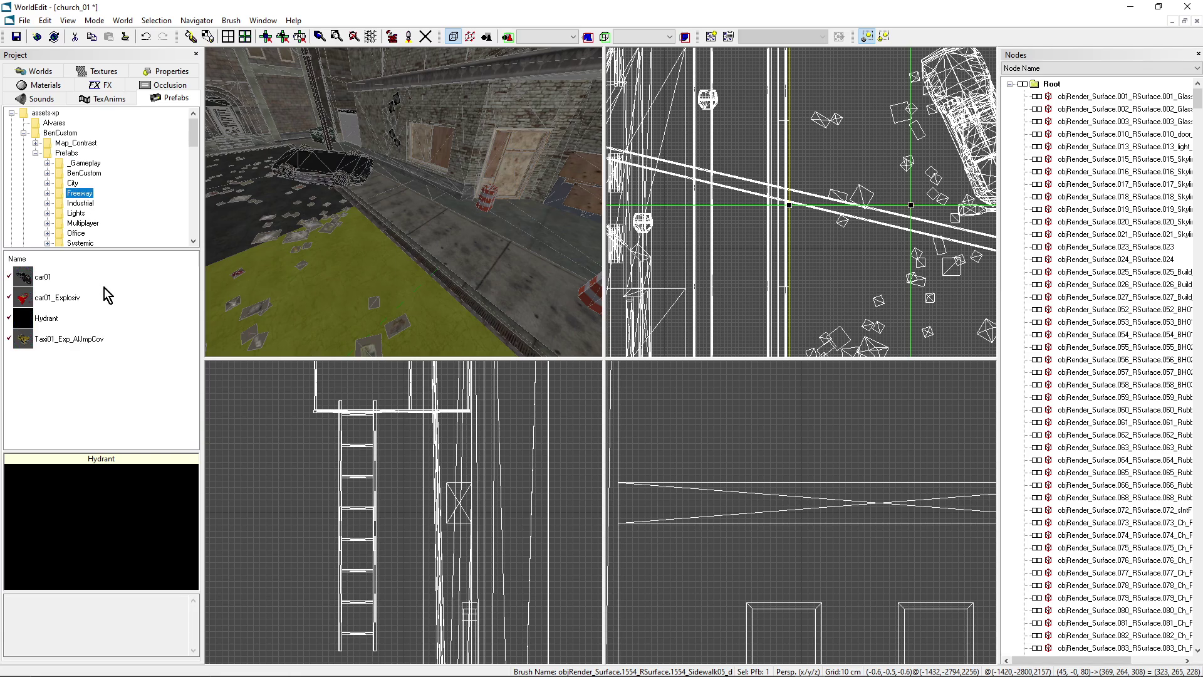
Open the Hydrant prefab from the Freeway folder for editing.
click(76, 321)
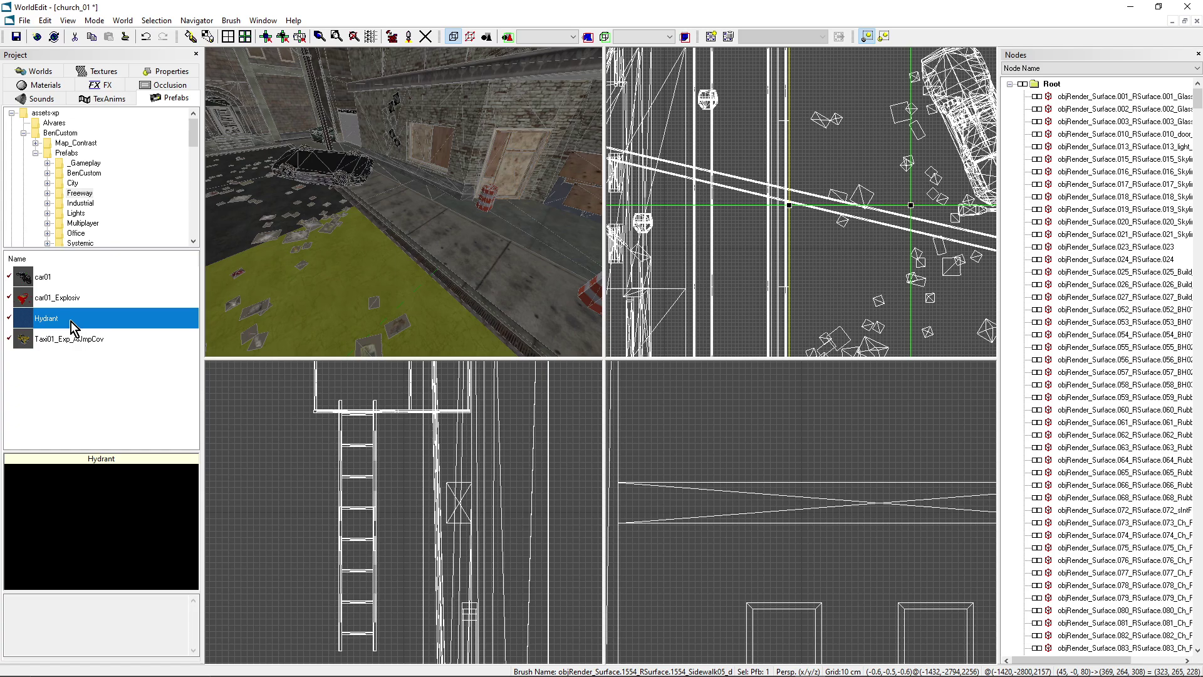
right_click(74, 327)
click(57, 304)
click(63, 321)
right_click(94, 317)
click(109, 318)
click(597, 363)
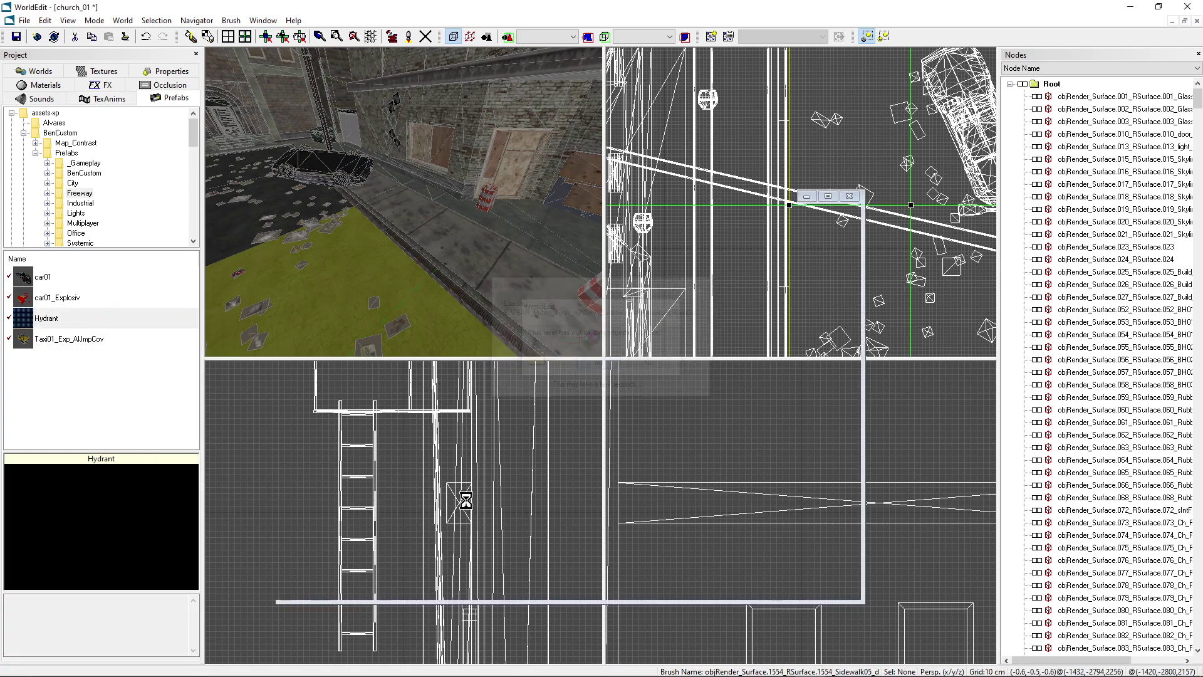
Apply the Hydrant material from the Freeway folder to the Hydrant brush in the prefab.
alt+drag(465, 245, 454, 226)
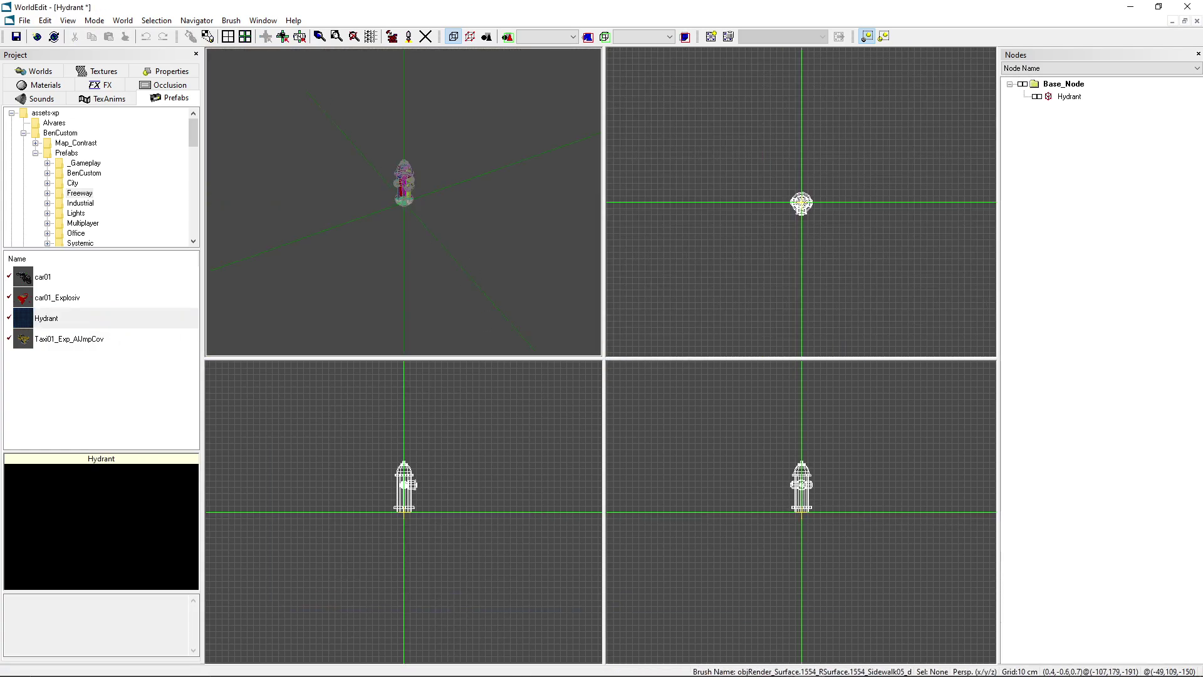
alt+right_drag(453, 227, 401, 223)
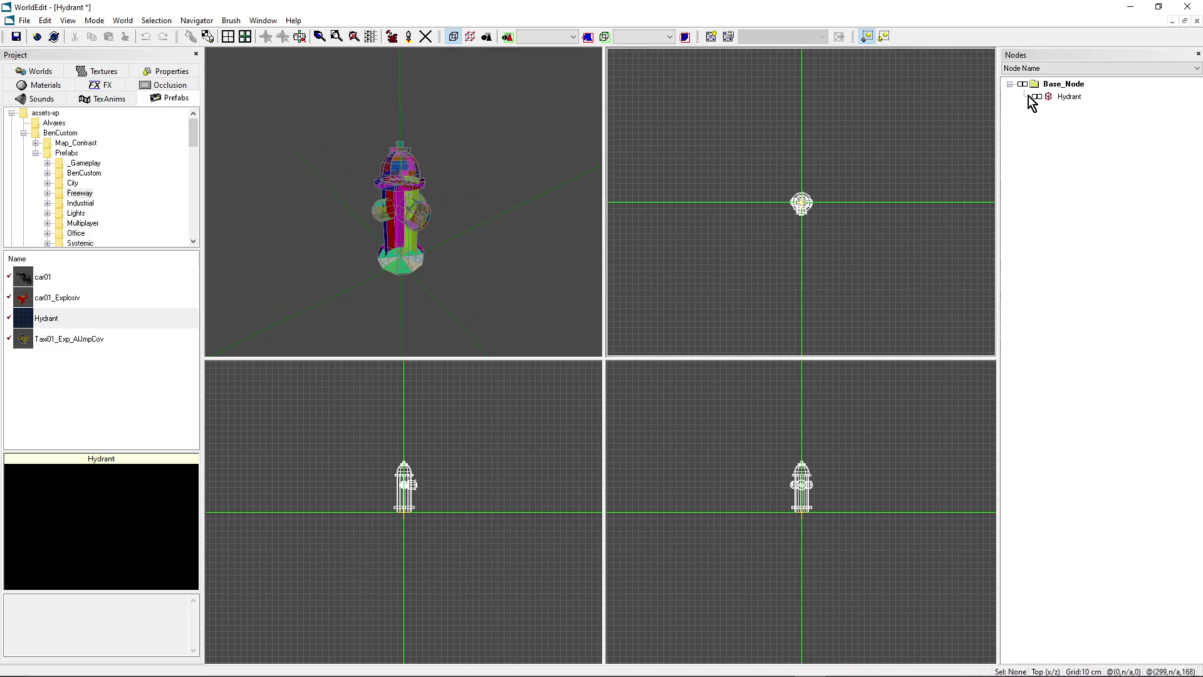
click(1069, 96)
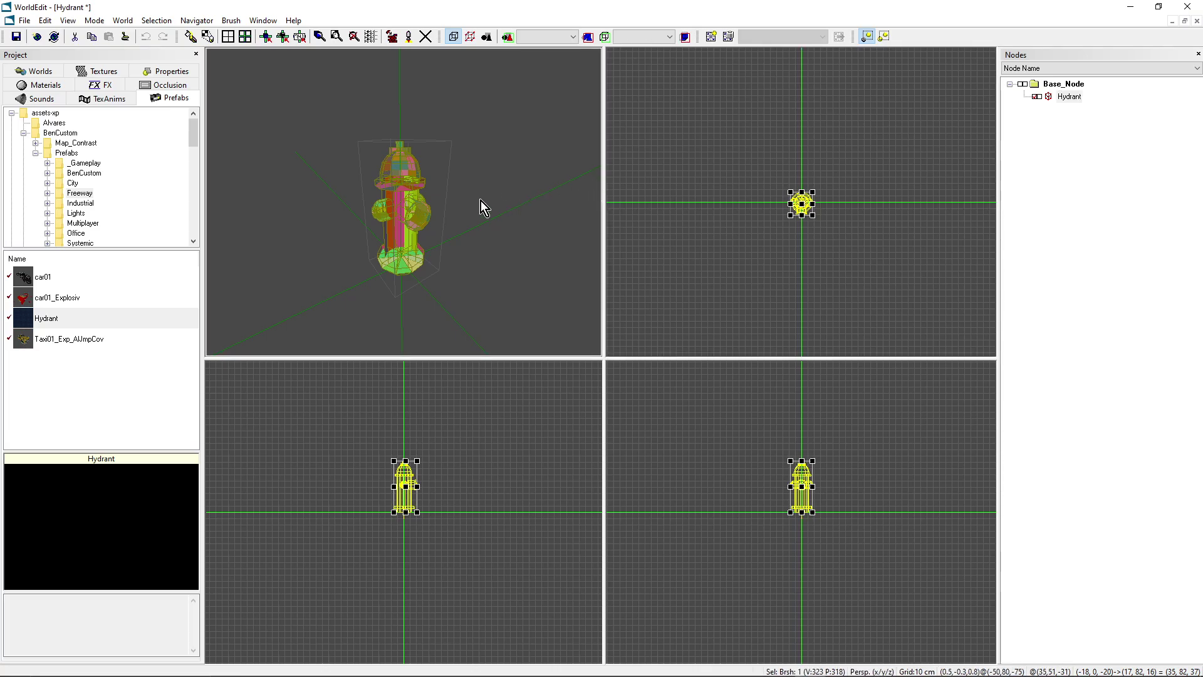
alt+right_drag(479, 206, 477, 206)
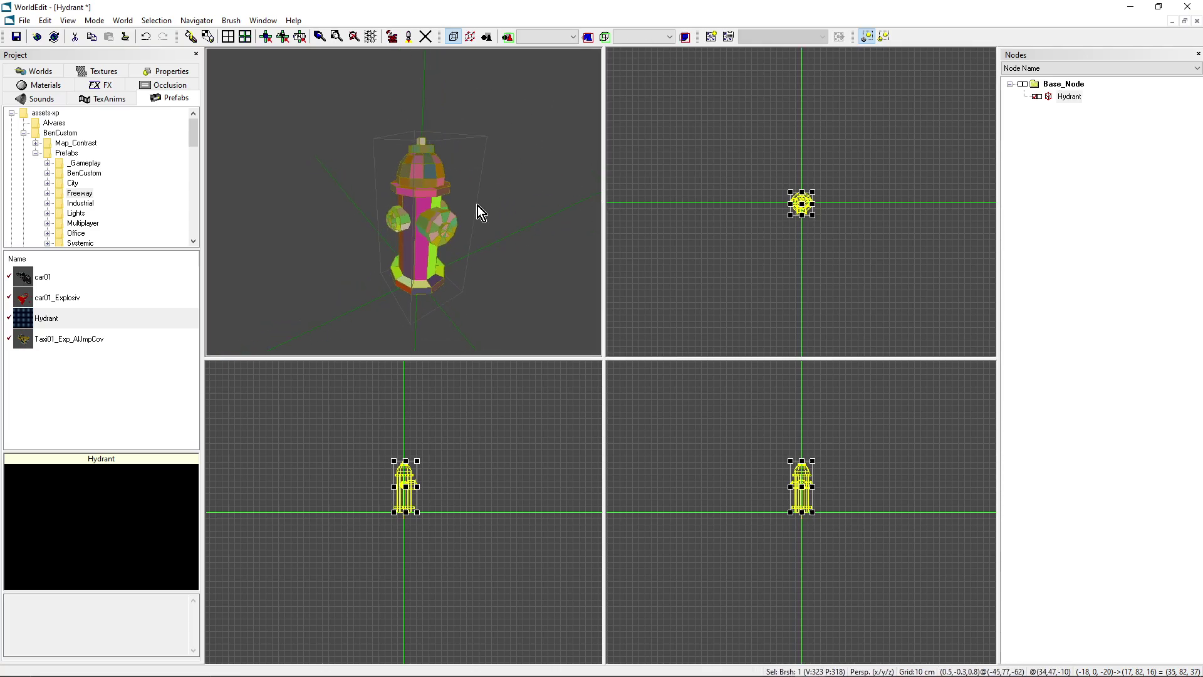
click(40, 85)
click(51, 339)
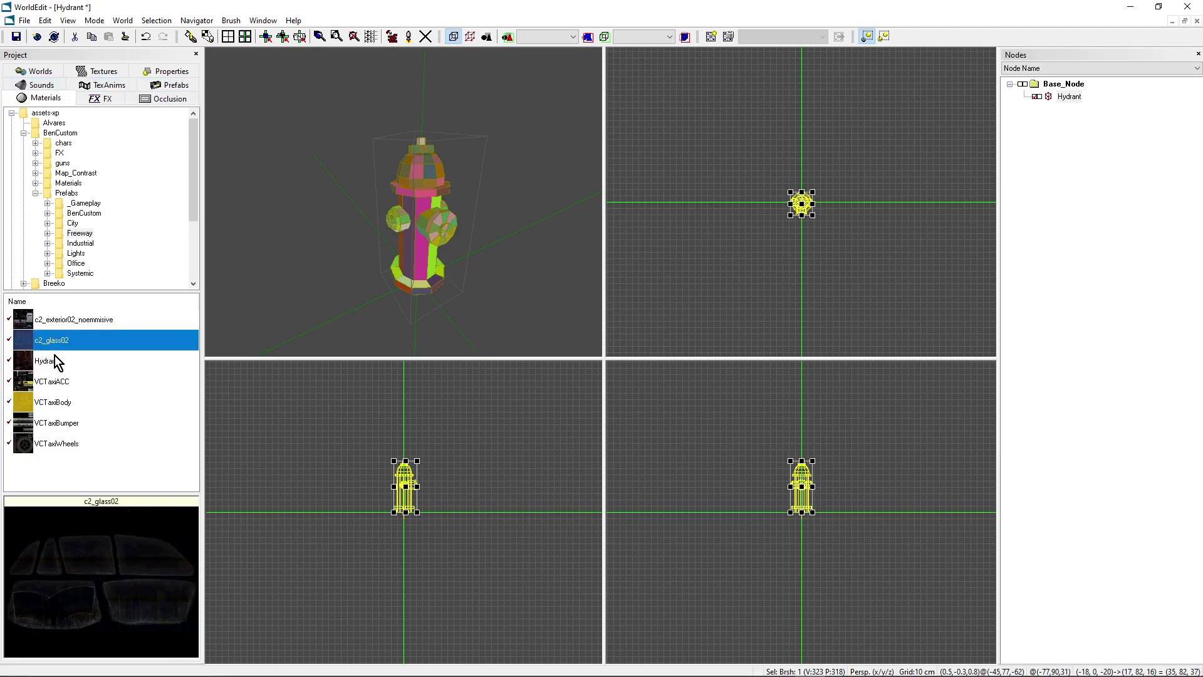
click(55, 360)
alt+drag(461, 265, 470, 261)
key(ctrl+t)
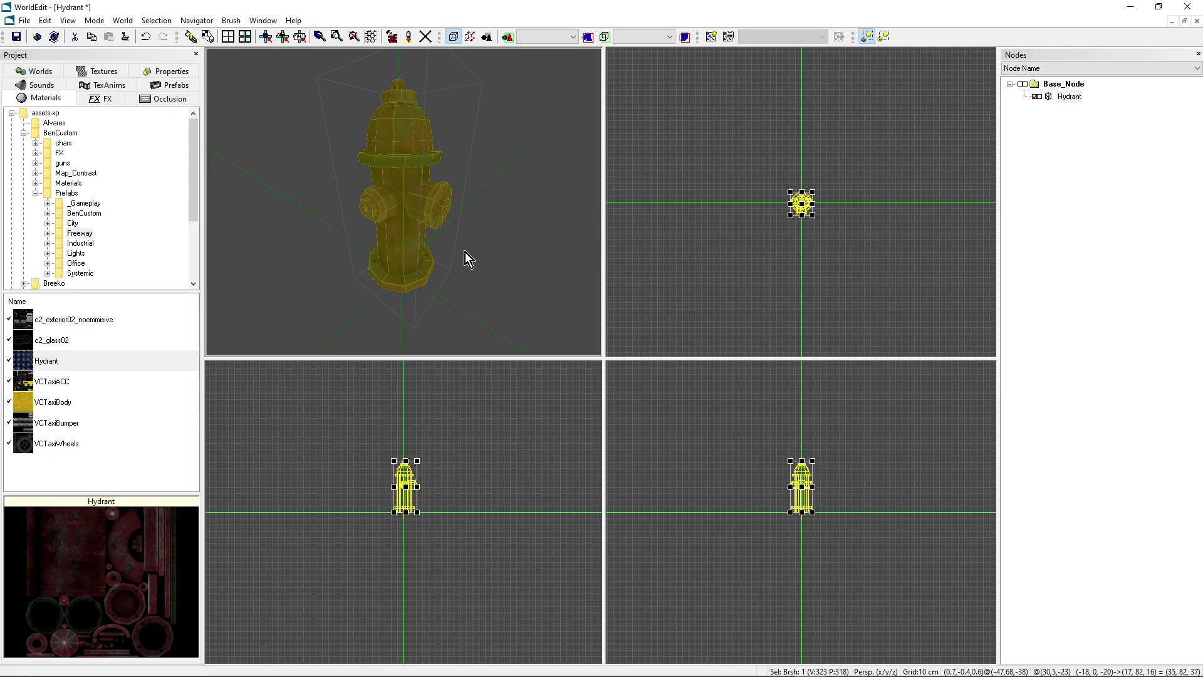
Toggle geometry editing on and back off for the Hydrant brush, and save the textured prefab.
key(ctrl+g)
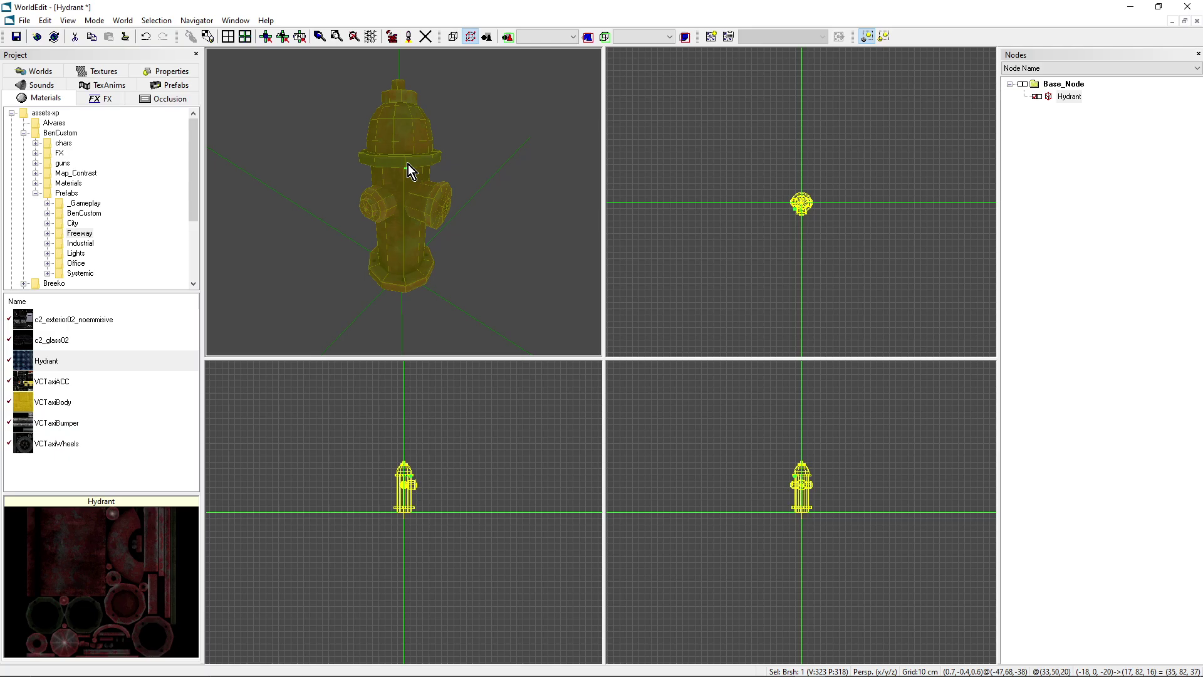
key(ctrl+g)
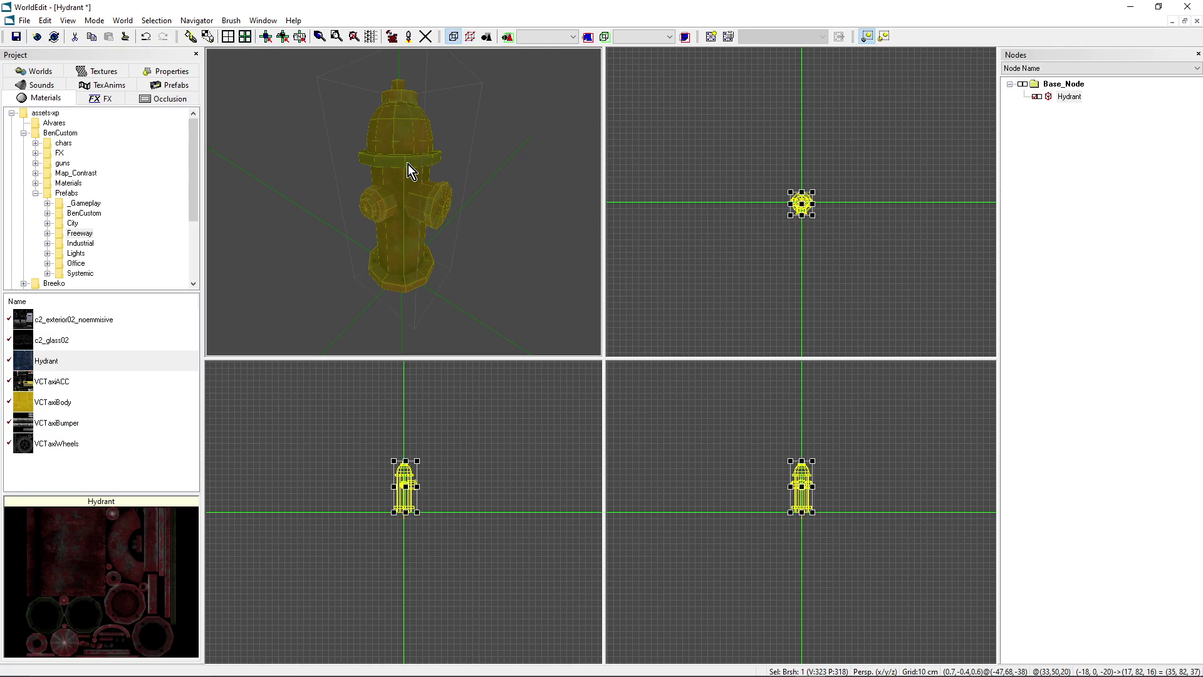
key(ctrl+s)
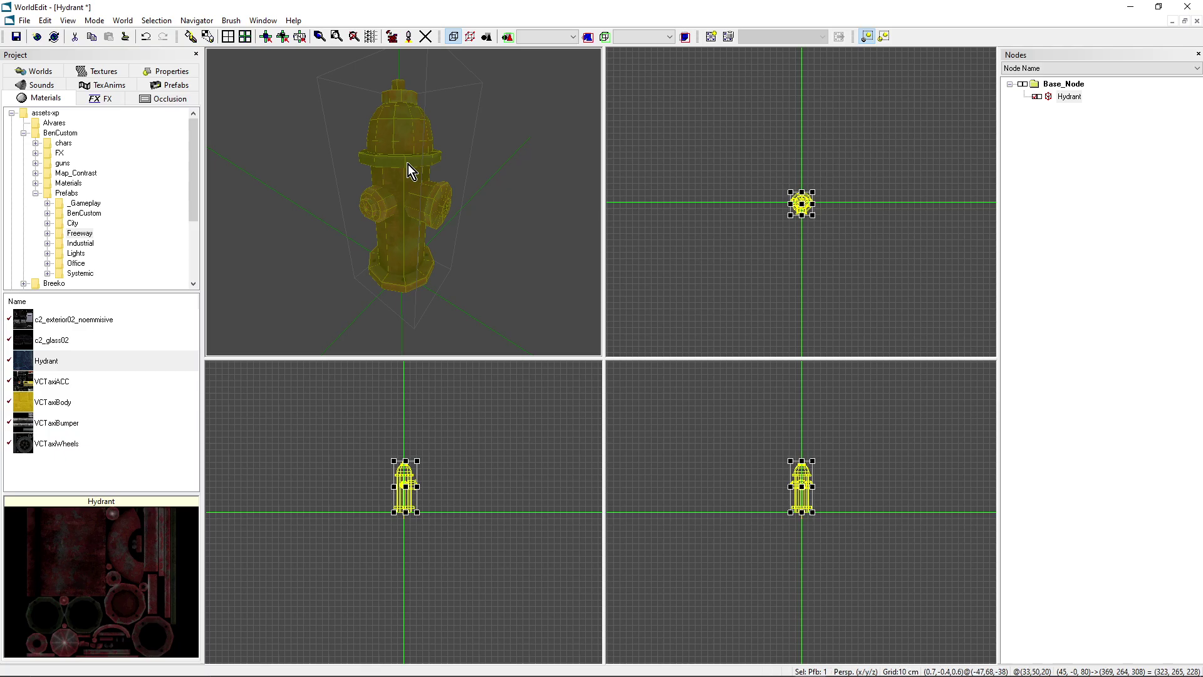
right_drag(415, 167, 426, 186)
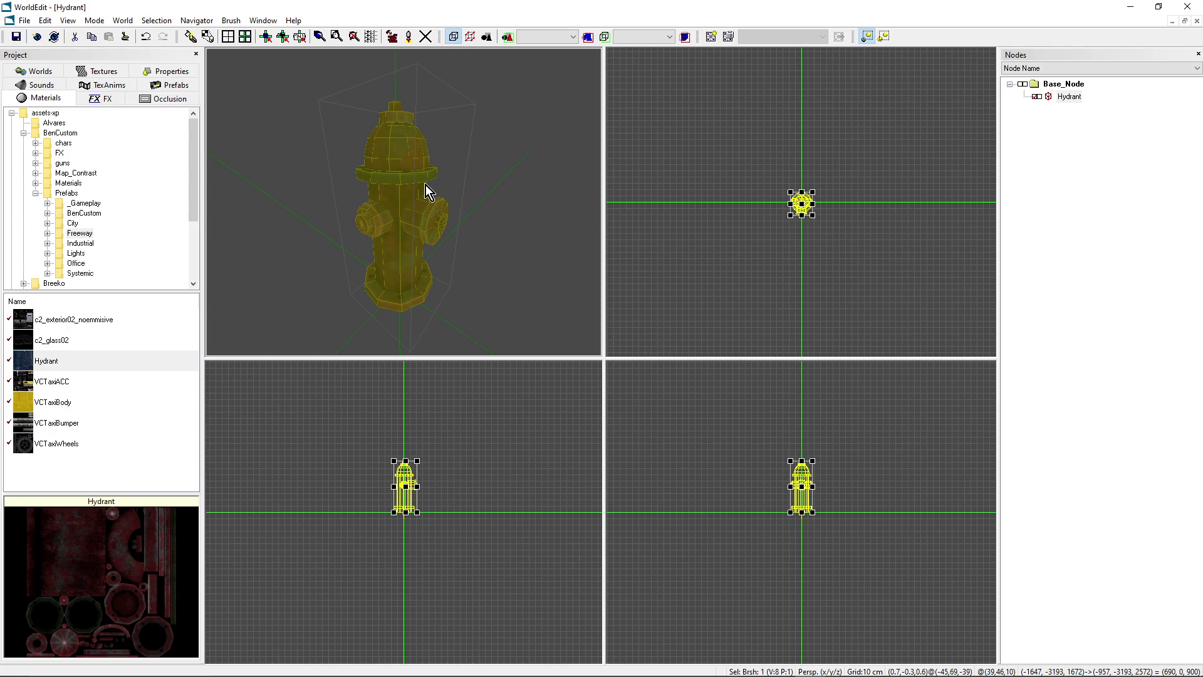
Reload the Freeway folder's materials and prefabs, and preview the saved Hydrant prefab.
click(72, 223)
click(78, 234)
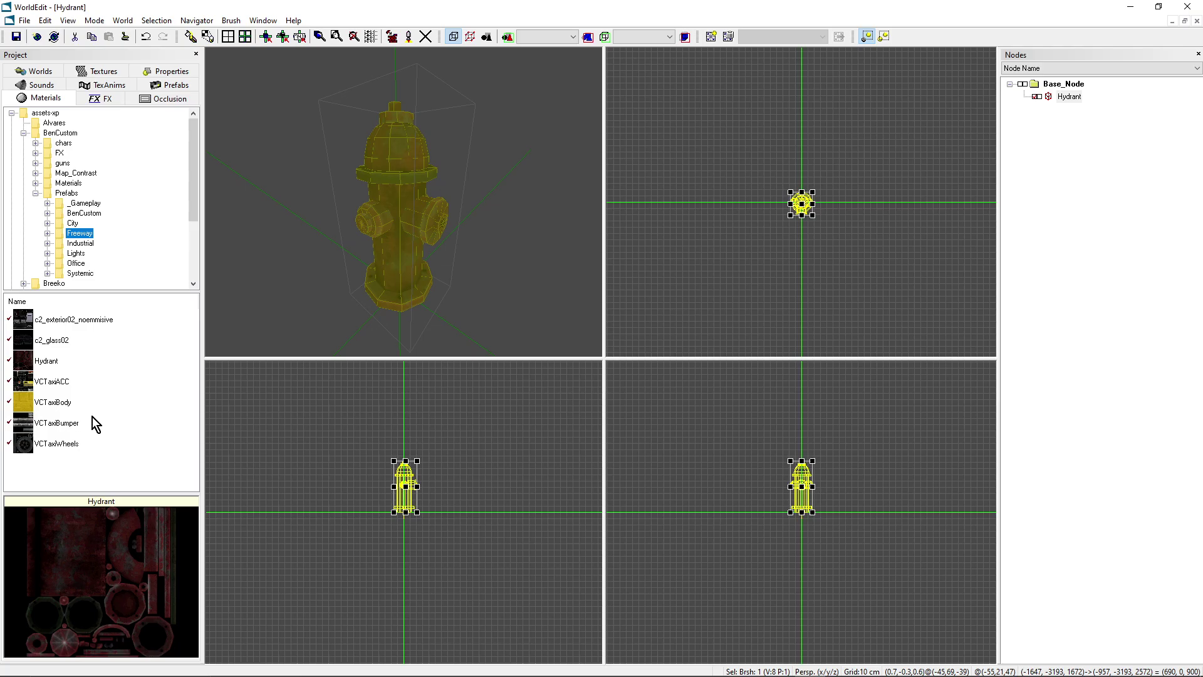
click(154, 89)
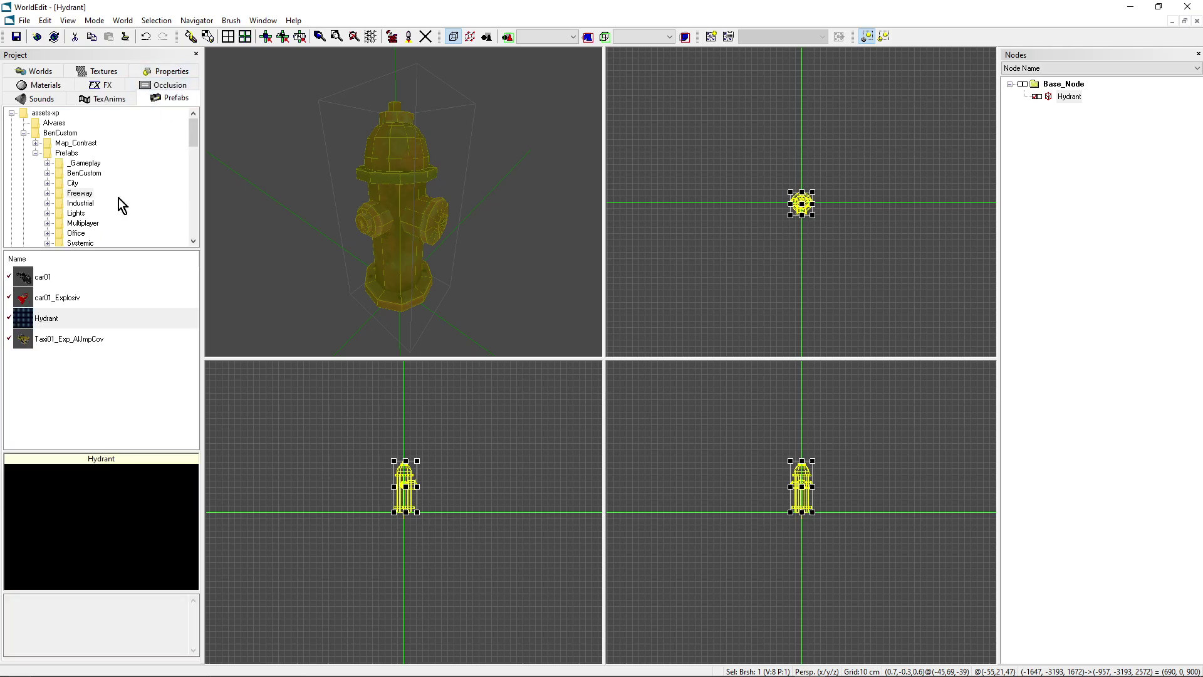
click(61, 299)
click(79, 193)
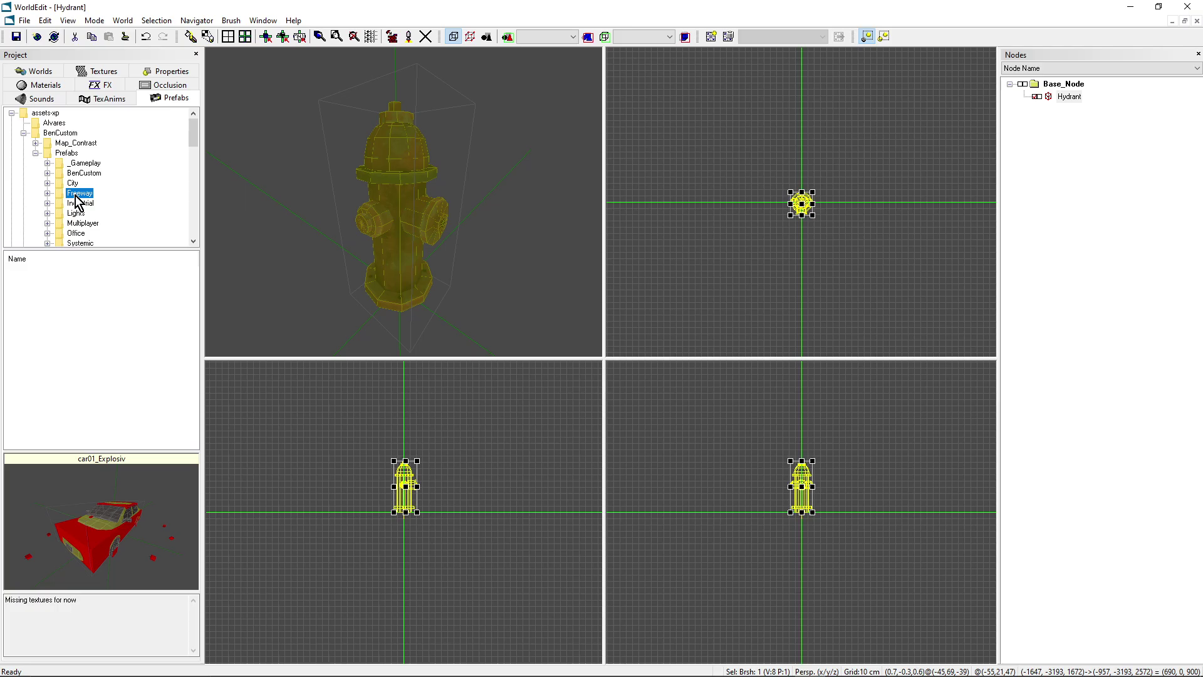
click(44, 319)
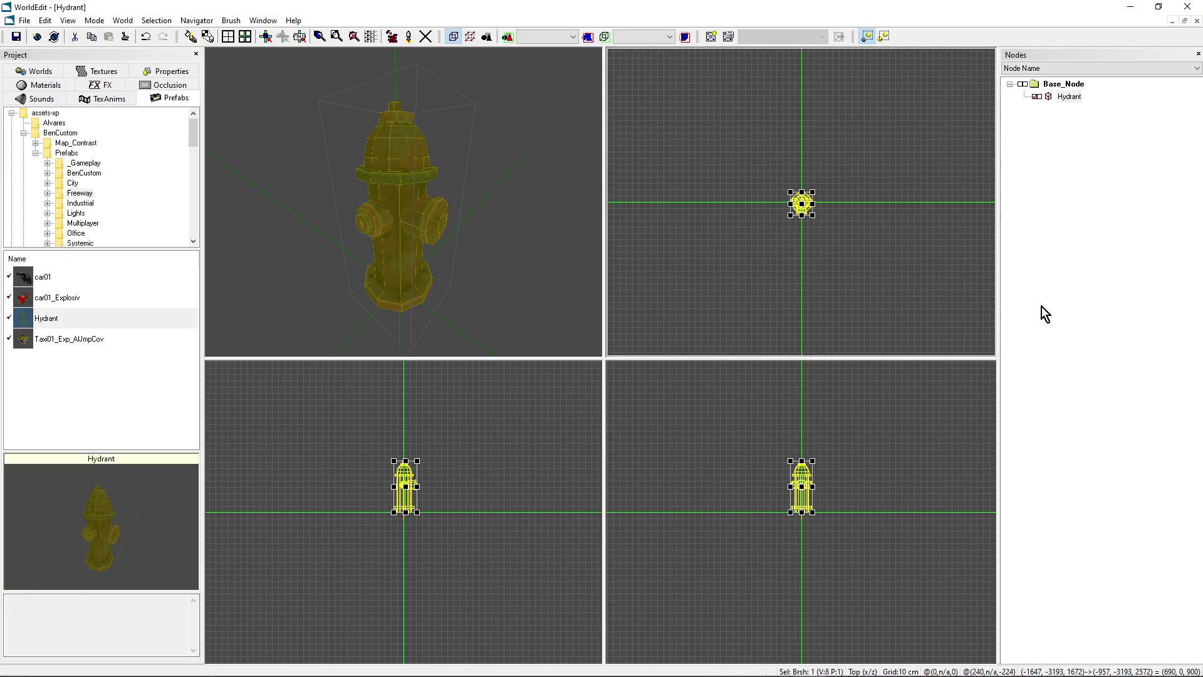
Deselect the Hydrant brush and reload the Freeway prefab list to refresh the Hydrant prefab's preview.
click(1035, 97)
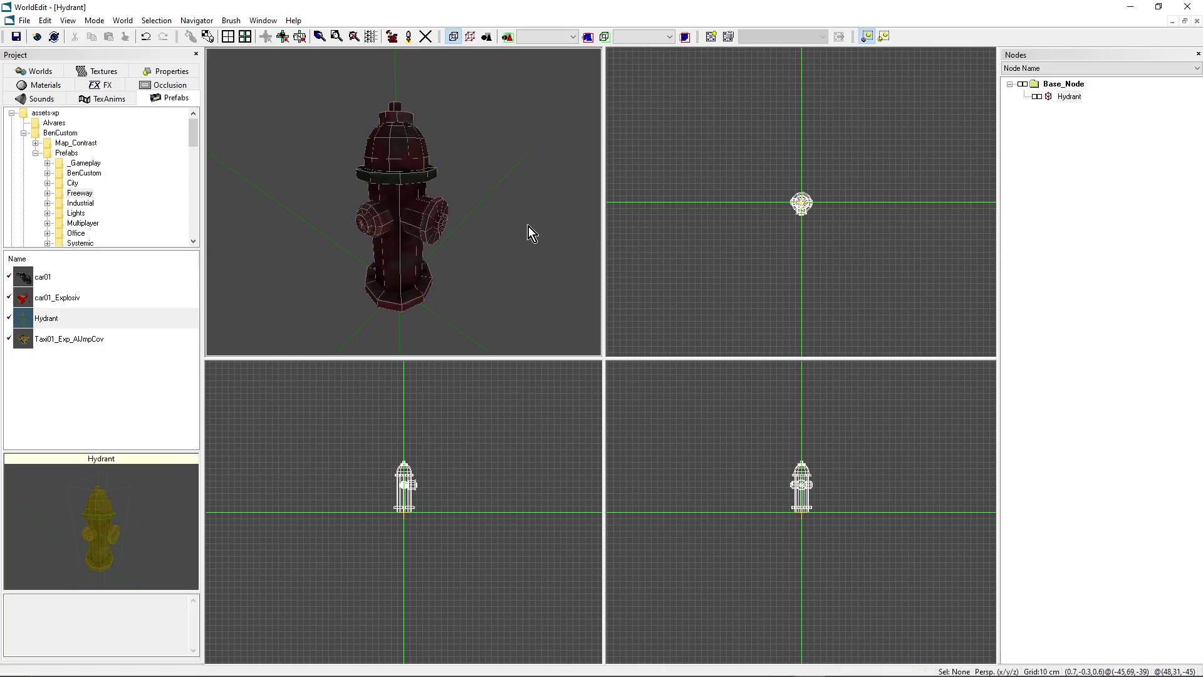
click(647, 380)
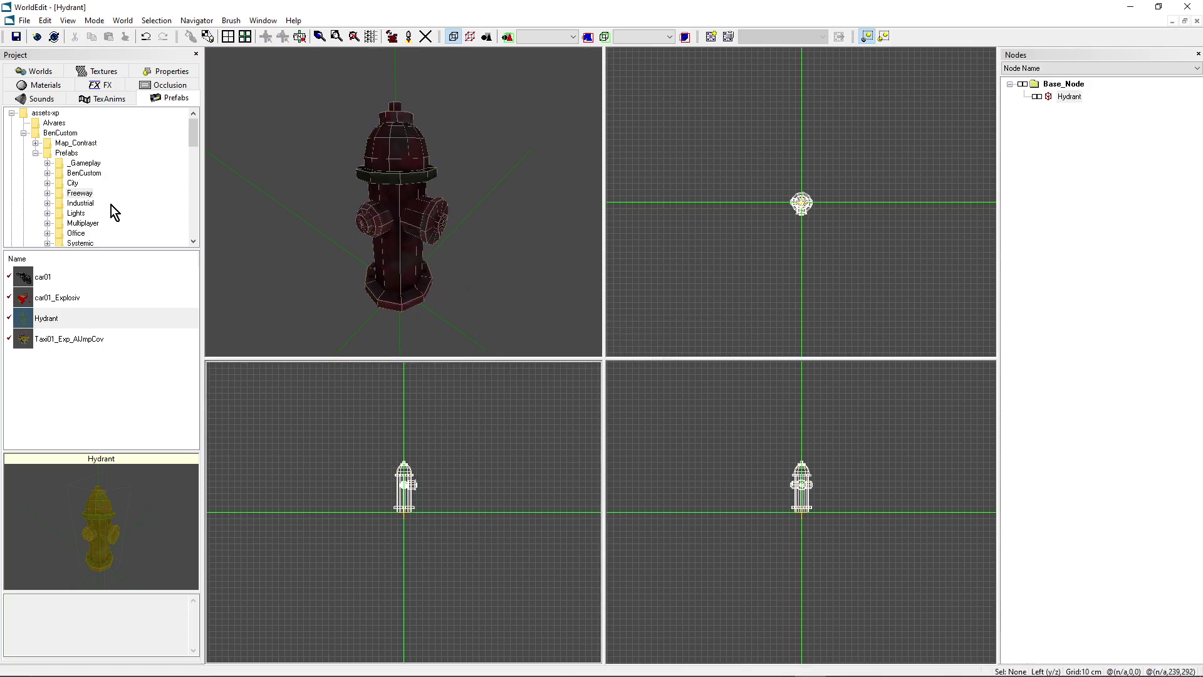
click(80, 193)
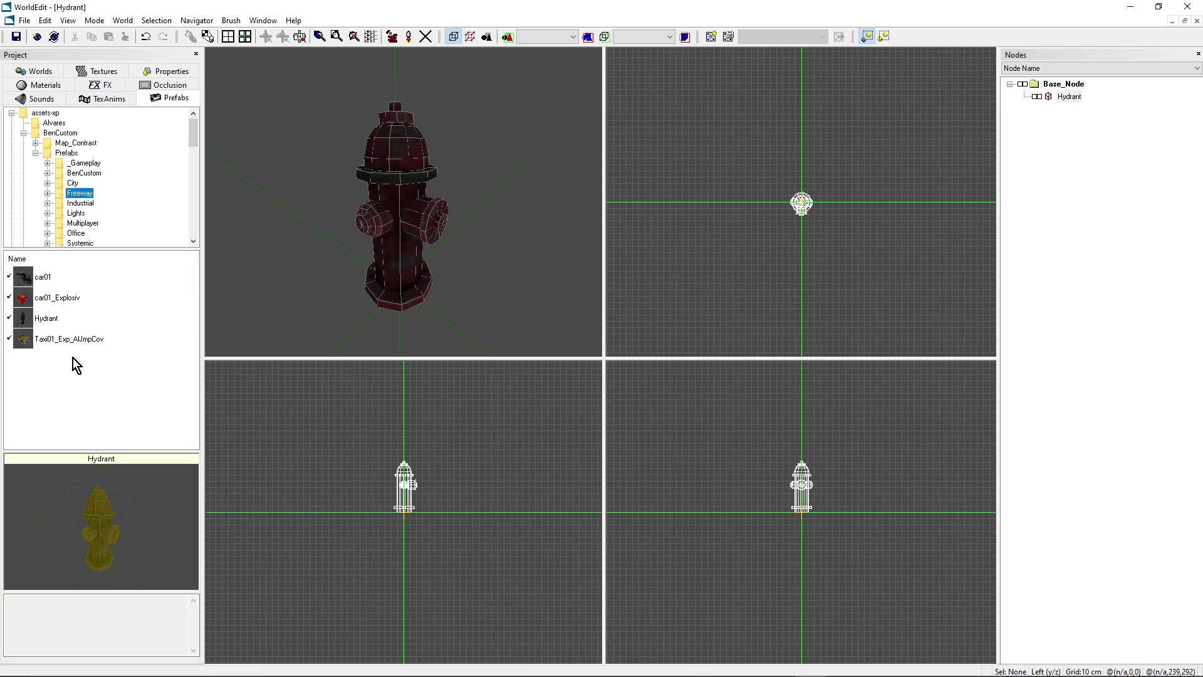
click(47, 318)
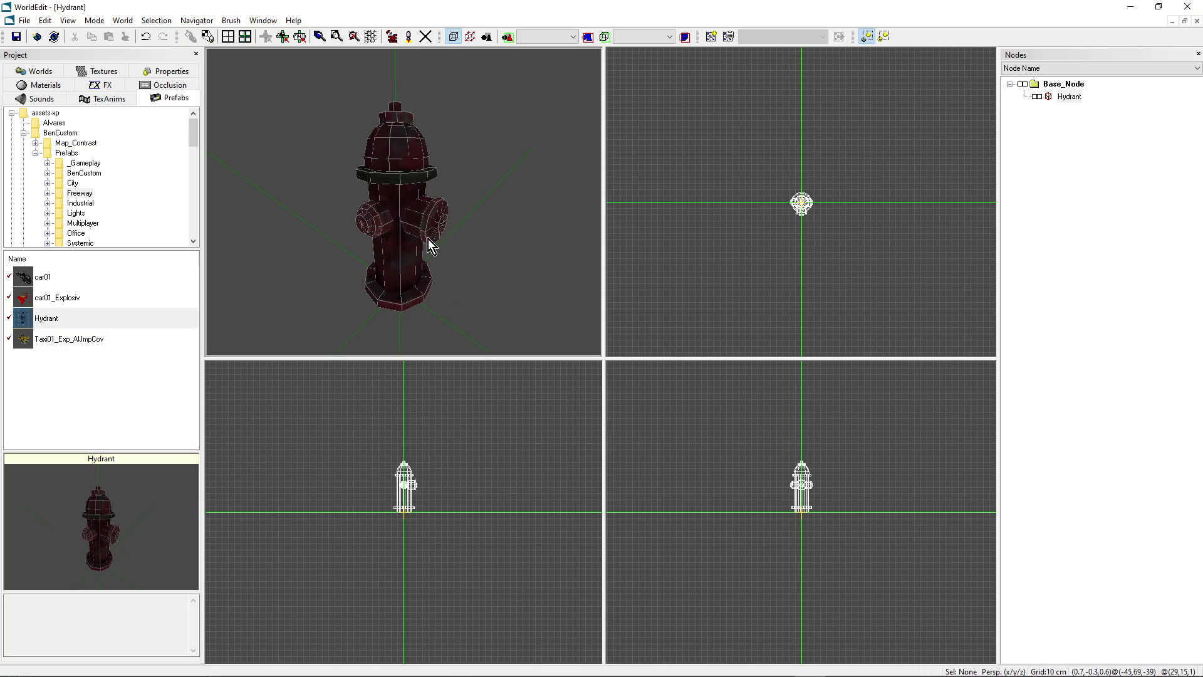
key(space)
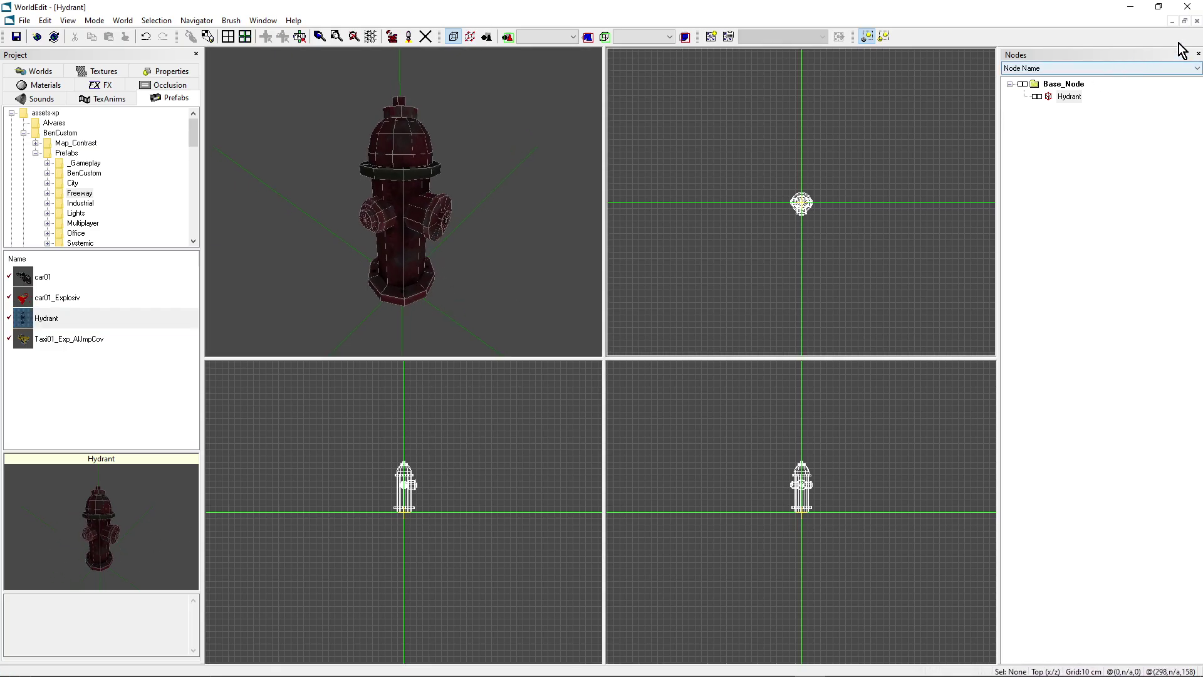
Switch from the Hydrant prefab to the maximized church_01 world and select the sidewalk brush.
click(1184, 21)
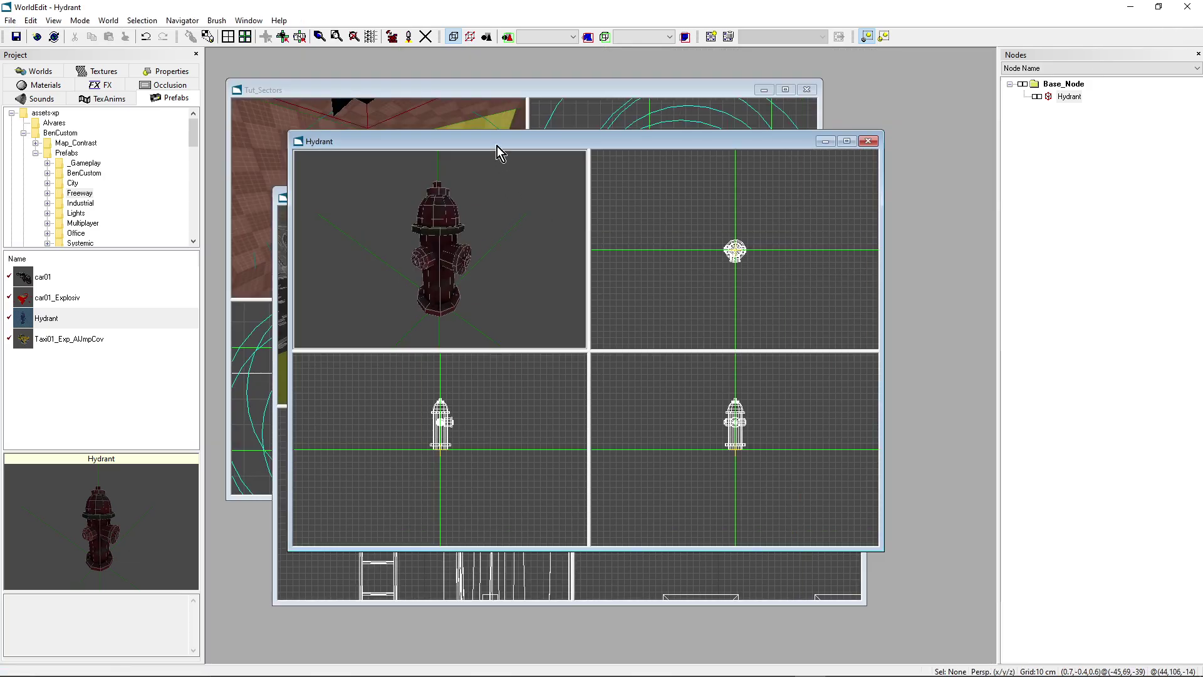
drag(497, 145, 479, 393)
click(829, 198)
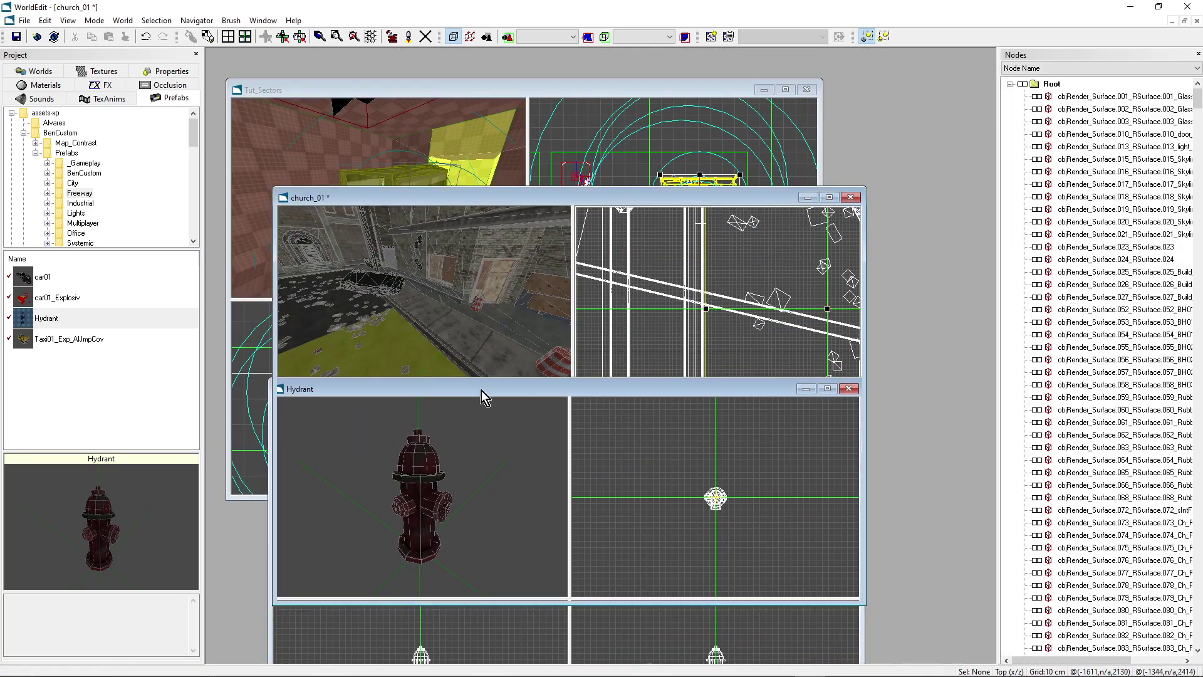
click(442, 235)
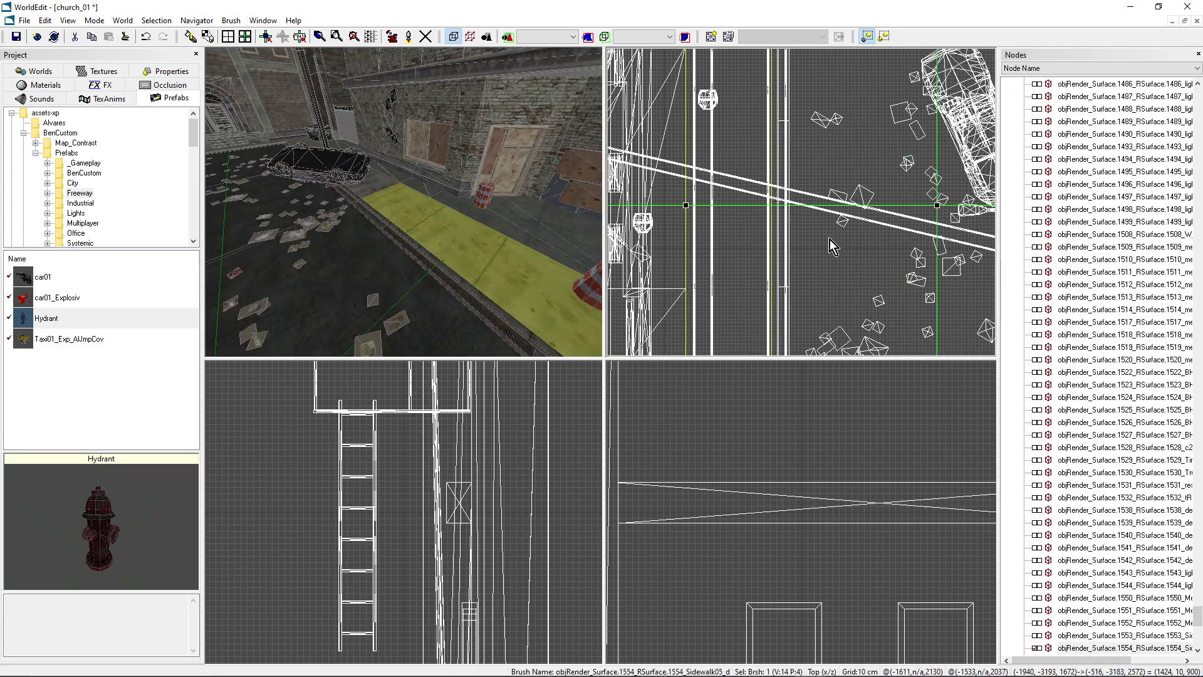
Position the placement marker on the sidewalk across the street from the wrecked car in church_01.
scroll(821, 249, down, 2)
key(g)
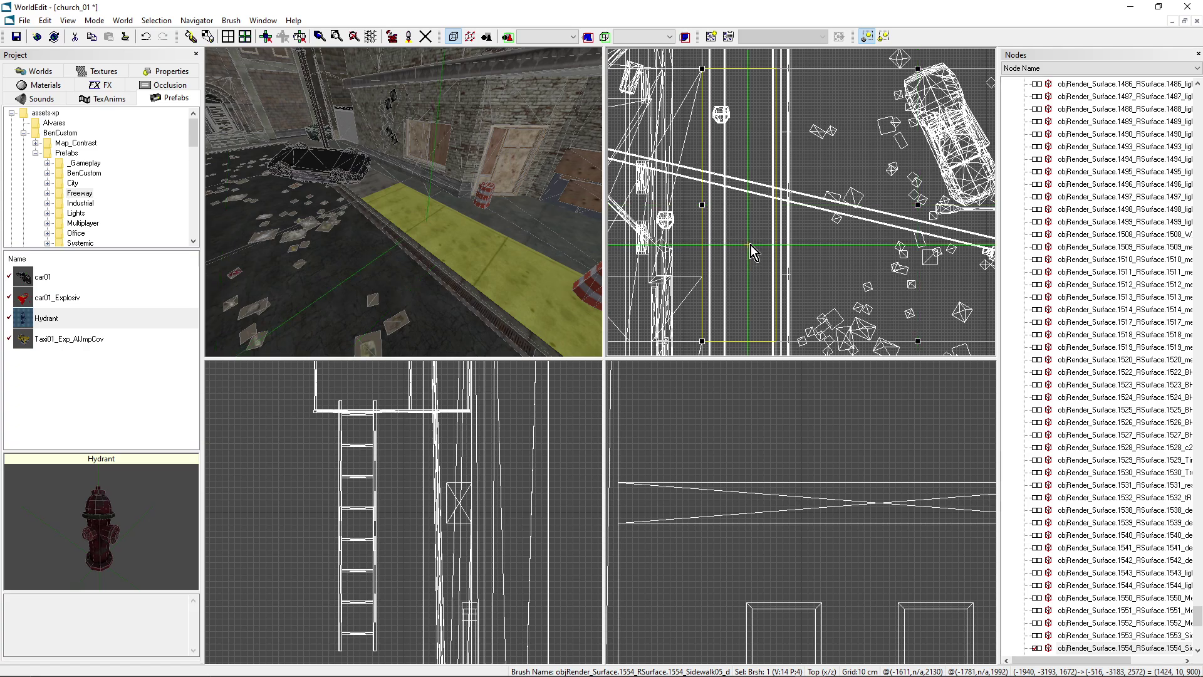
scroll(750, 245, down, 2)
middle_drag(751, 246, 825, 199)
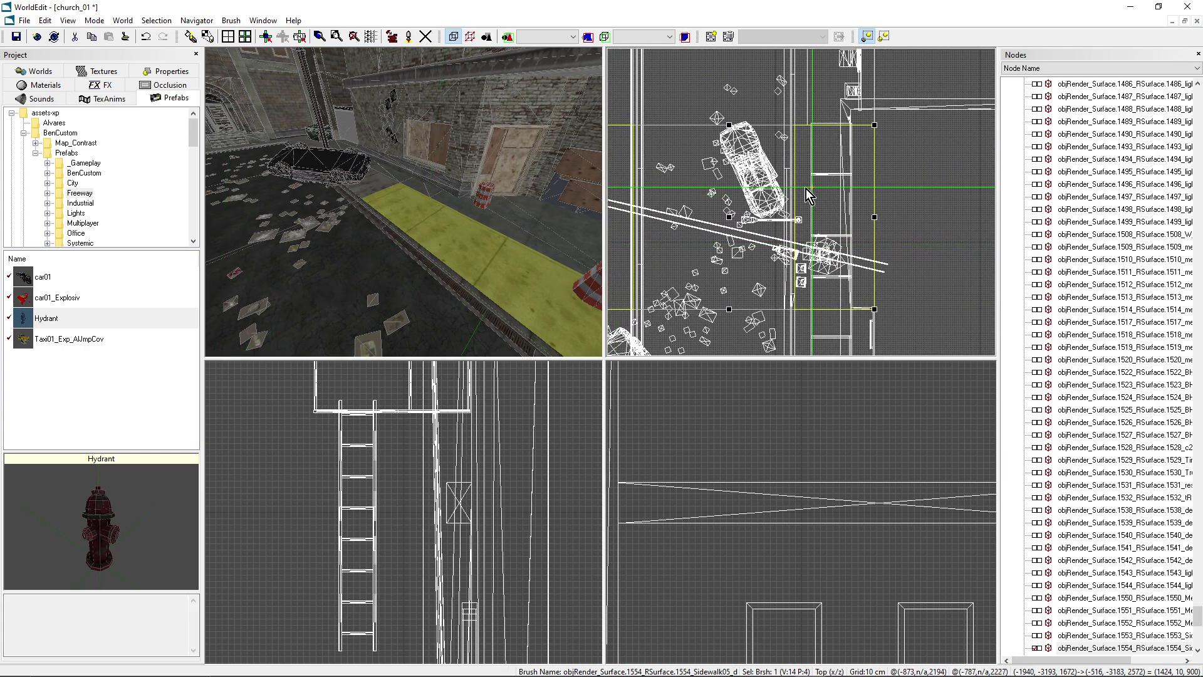
key(g)
key(g)
key(g)
key(g)
key(g)
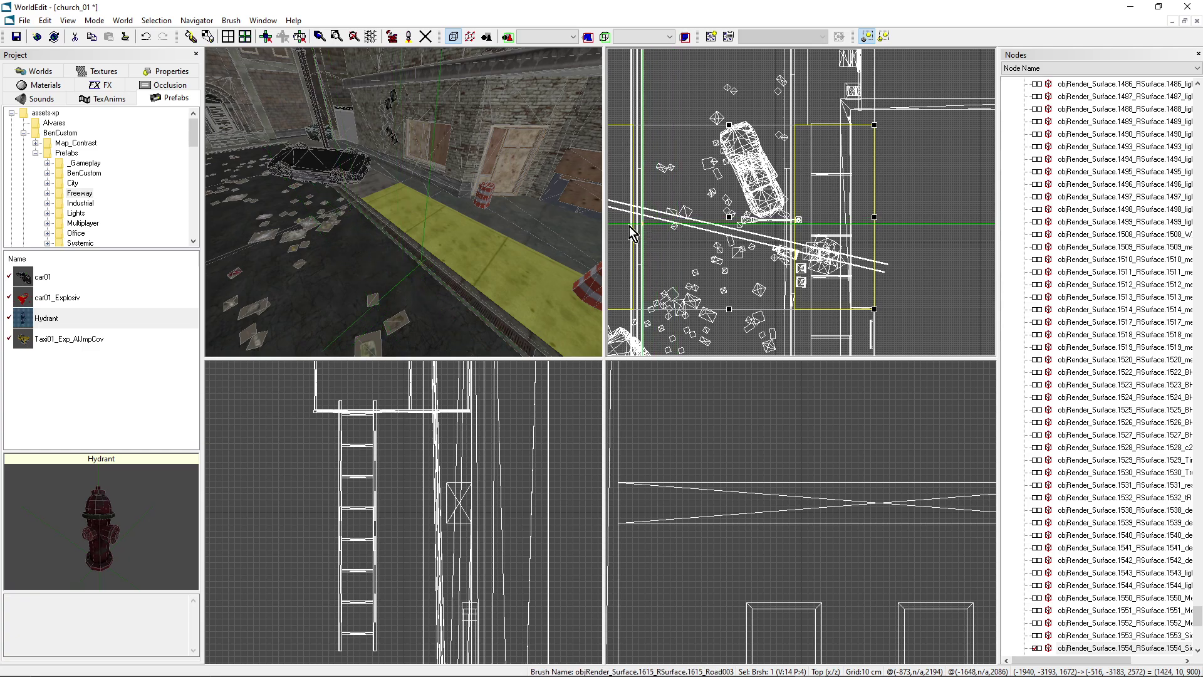
key(g)
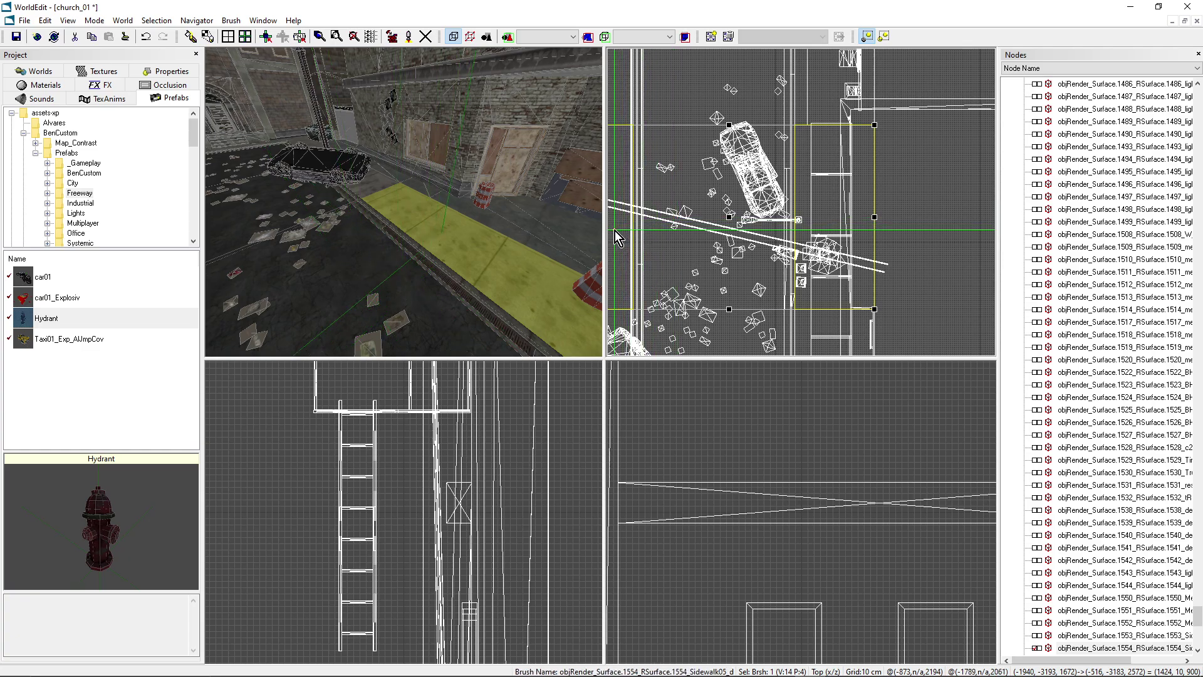
Insert the Hydrant prefab at the marker on the sidewalk and inspect it up close.
scroll(660, 234, down, 1)
middle_drag(660, 234, 682, 235)
scroll(660, 234, up, 1)
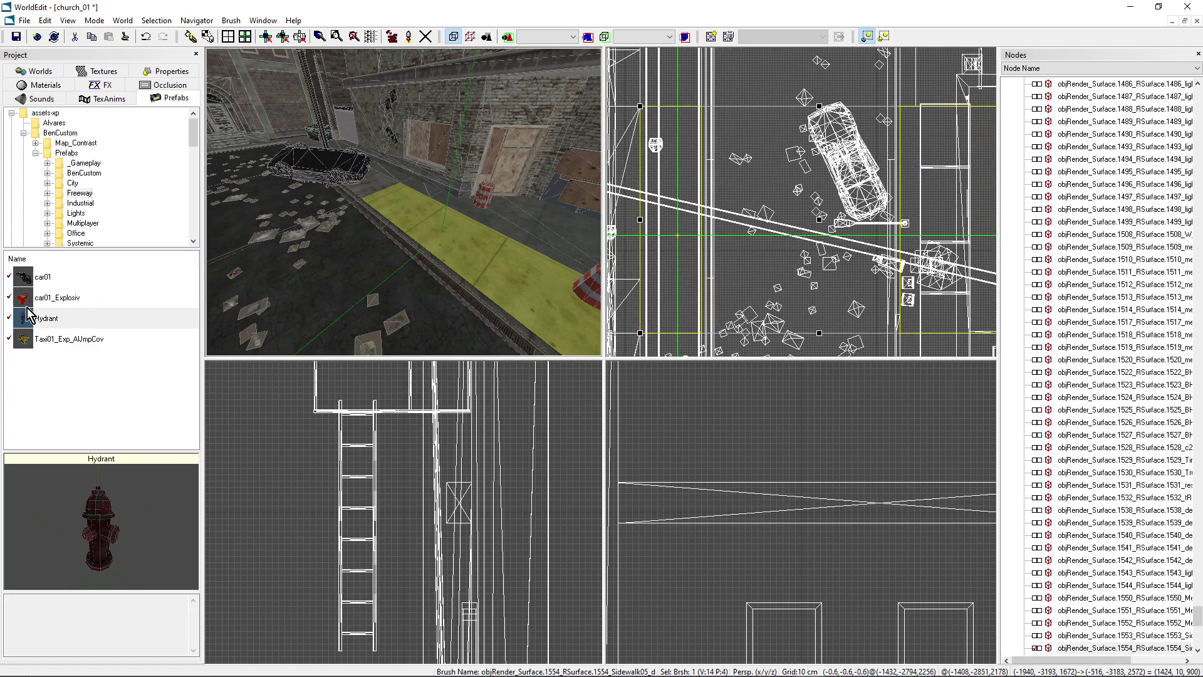
double_click(55, 317)
middle_drag(440, 234, 404, 203)
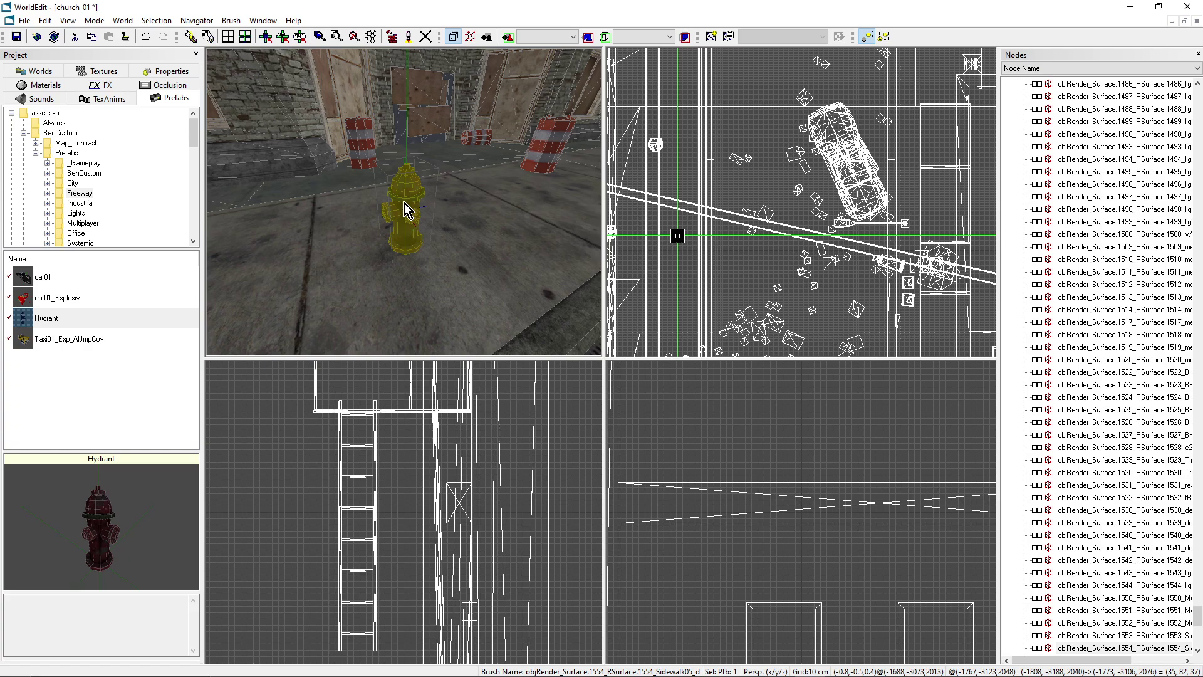